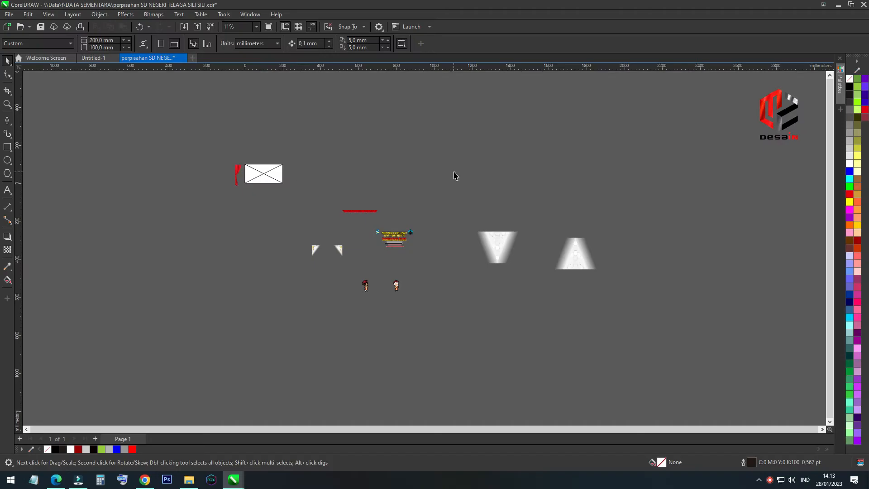
# - Move the red side curtain to the banner's left edge and place it inside the white banner frame
pyautogui.scroll(7, 260, 187)
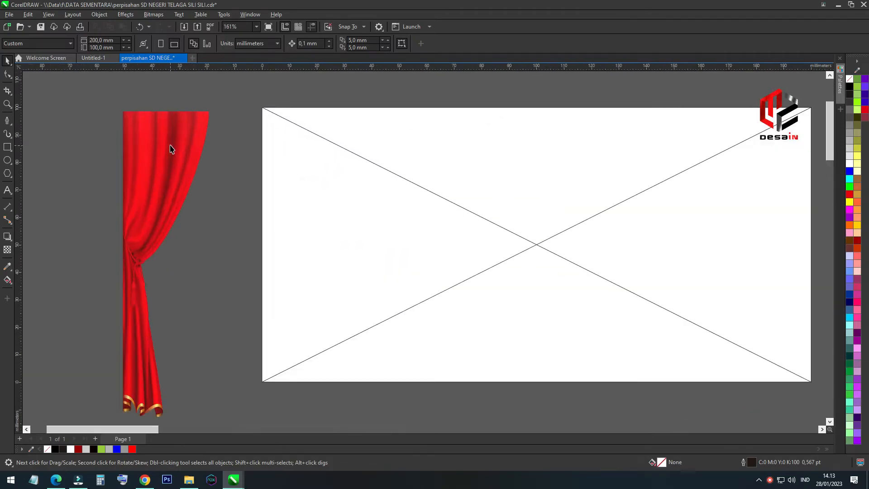
pyautogui.moveTo(171, 148); pyautogui.dragTo(183, 140)
pyautogui.moveTo(142, 108); pyautogui.dragTo(260, 105)
pyautogui.scroll(-3, 195, 135)
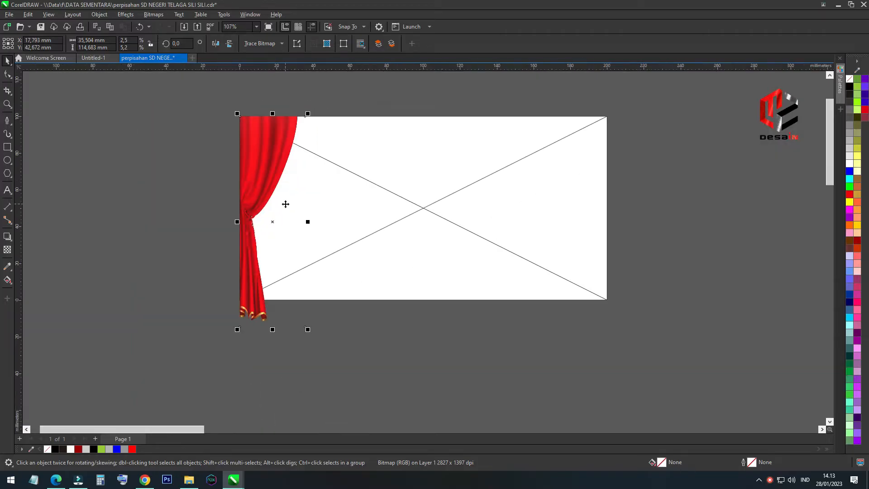
pyautogui.scroll(1, 285, 204)
pyautogui.hotkey('ctrl', '1')
pyautogui.click(386, 216)
# - Shorten the curtain inside the frame to about 97 mm high so its gold hem fits within the banner
pyautogui.keyDown('ctrl'); pyautogui.click(262, 185); pyautogui.keyUp('ctrl')
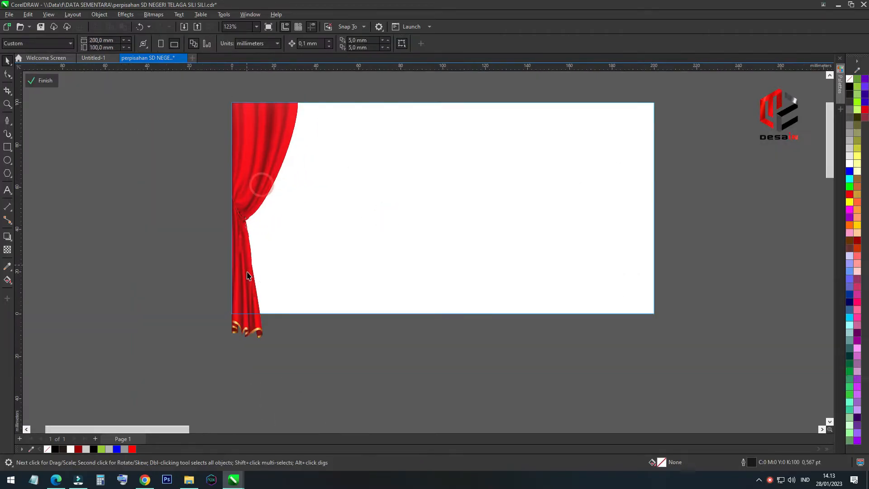
pyautogui.moveTo(271, 348); pyautogui.dragTo(291, 308)
pyautogui.keyDown('ctrl'); pyautogui.click(290, 340); pyautogui.keyUp('ctrl')
# - Make a mirrored copy of the curtain inside the frame and align it with the banner's right edge
pyautogui.keyDown('ctrl'); pyautogui.click(267, 178); pyautogui.keyUp('ctrl')
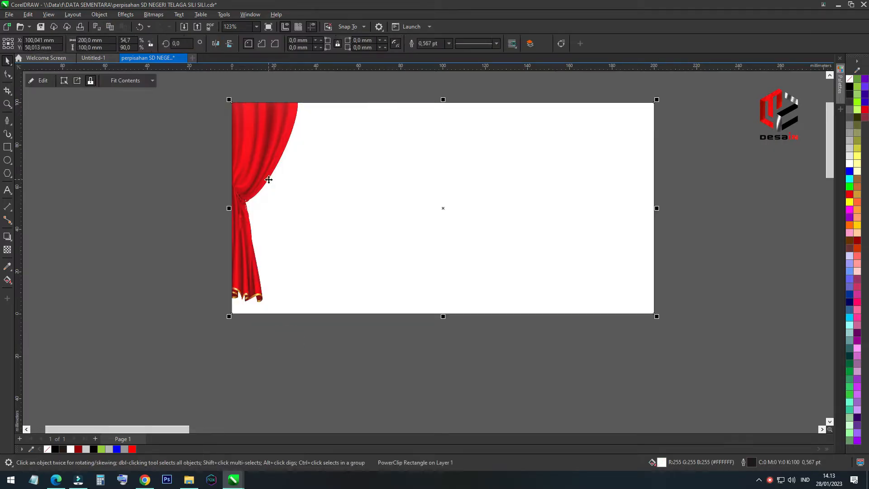
pyautogui.click(263, 165)
pyautogui.moveTo(230, 205); pyautogui.dragTo(339, 202)
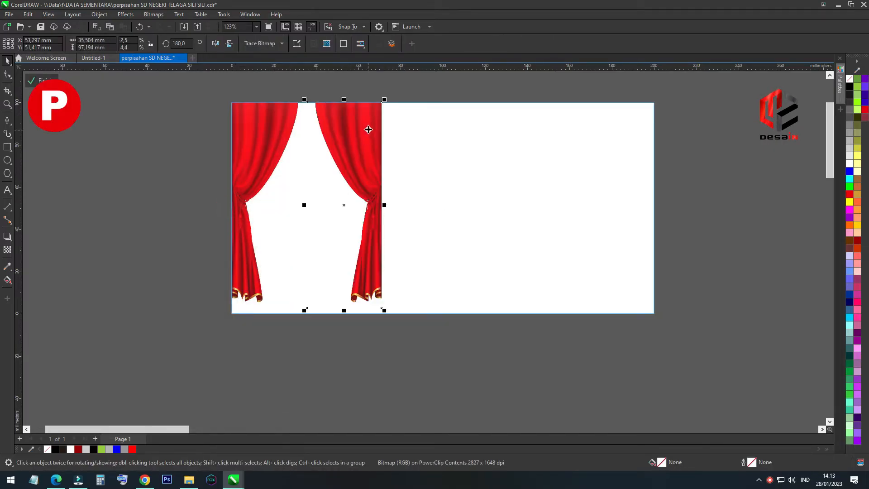
pyautogui.moveTo(382, 102); pyautogui.dragTo(657, 101)
pyautogui.click(705, 204)
# - Move the scalloped red valance onto the upper part of the banner, between the two curtains
pyautogui.scroll(-3, 231, 198)
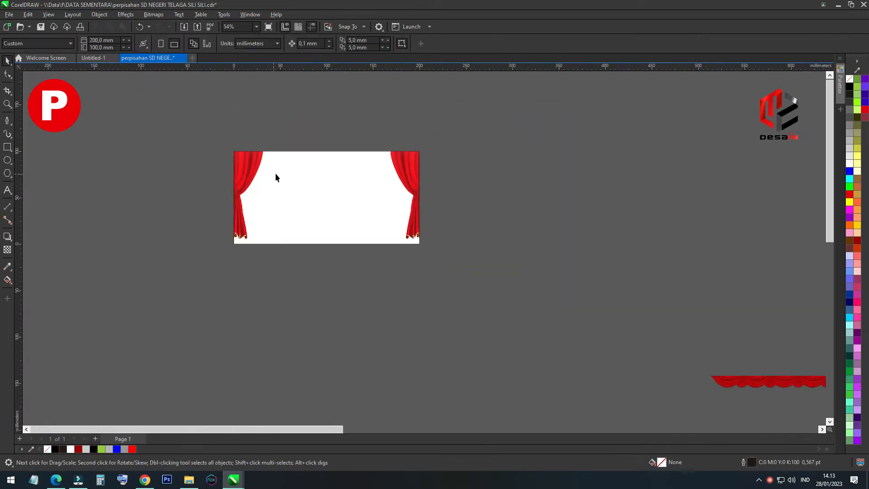
pyautogui.moveTo(675, 353); pyautogui.dragTo(258, 159)
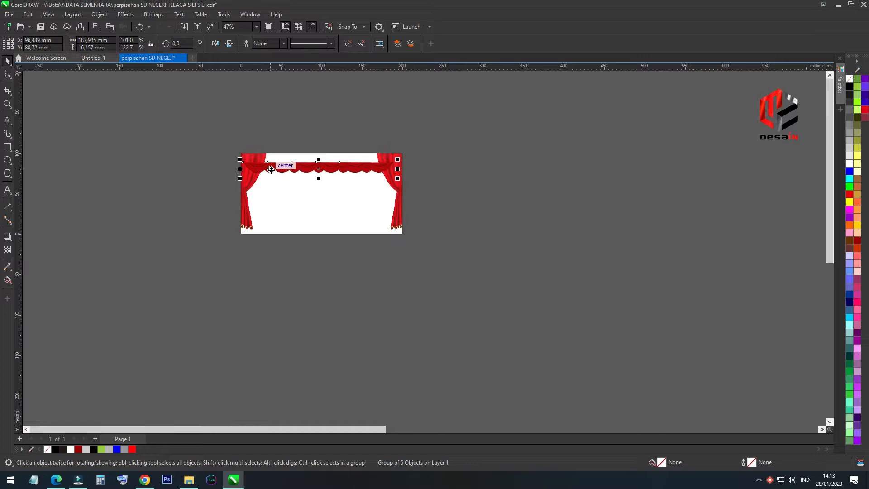
pyautogui.scroll(5, 280, 161)
pyautogui.keyDown('ctrl'); pyautogui.click(277, 190); pyautogui.keyUp('ctrl')
pyautogui.moveTo(254, 203); pyautogui.dragTo(368, 337)
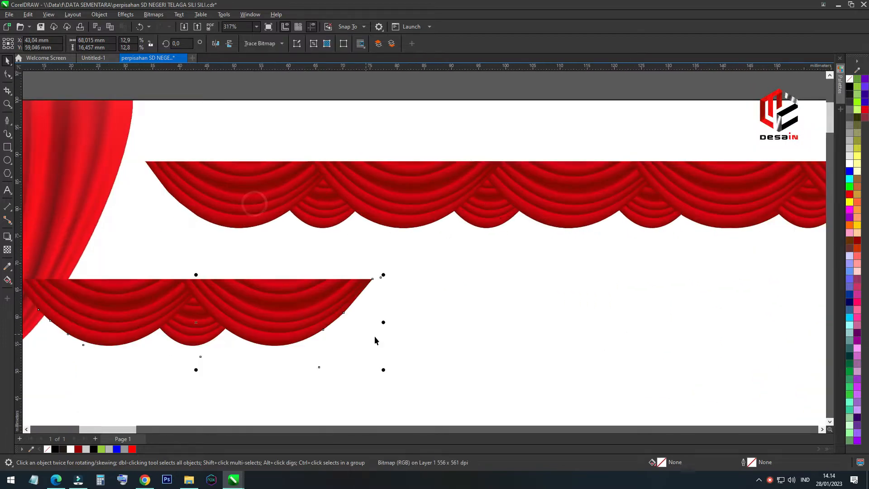
pyautogui.hotkey('ctrl', 'z')
# - Center the whole valance over the curtains and align it flush with the banner's top edge
pyautogui.scroll(-3, 371, 227)
pyautogui.moveTo(419, 214); pyautogui.dragTo(424, 197)
pyautogui.scroll(3, 306, 187)
pyautogui.moveTo(299, 183); pyautogui.dragTo(299, 177)
pyautogui.click(332, 266)
pyautogui.click(325, 136)
pyautogui.scroll(-3, 287, 141)
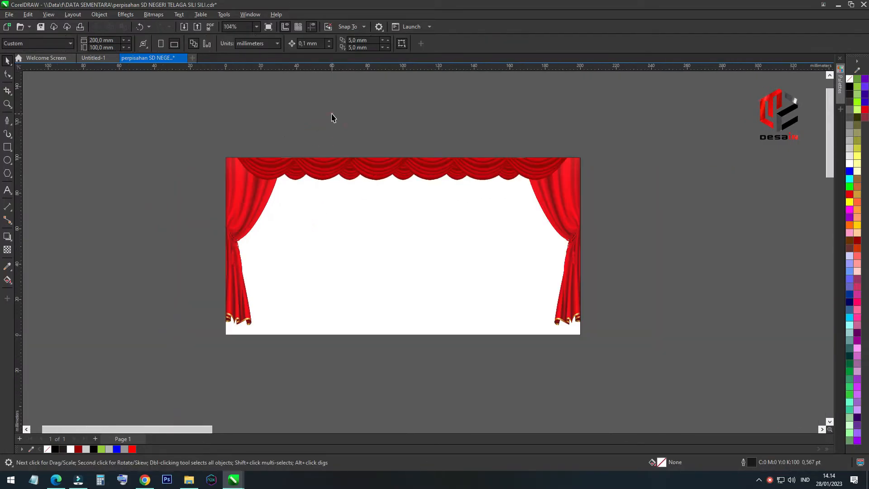
pyautogui.click(431, 166)
pyautogui.click(423, 226)
pyautogui.click(671, 234)
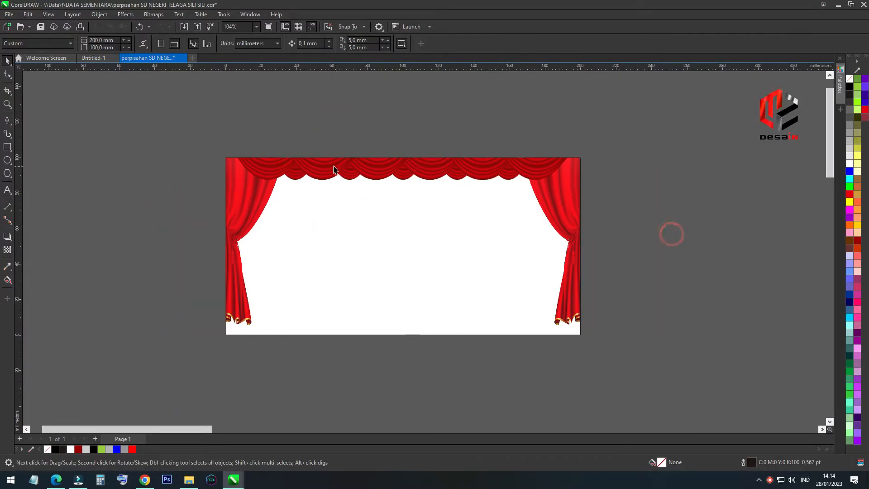
# - Move the boy and girl graduate cartoons together up to the banner
pyautogui.scroll(-6, 274, 149)
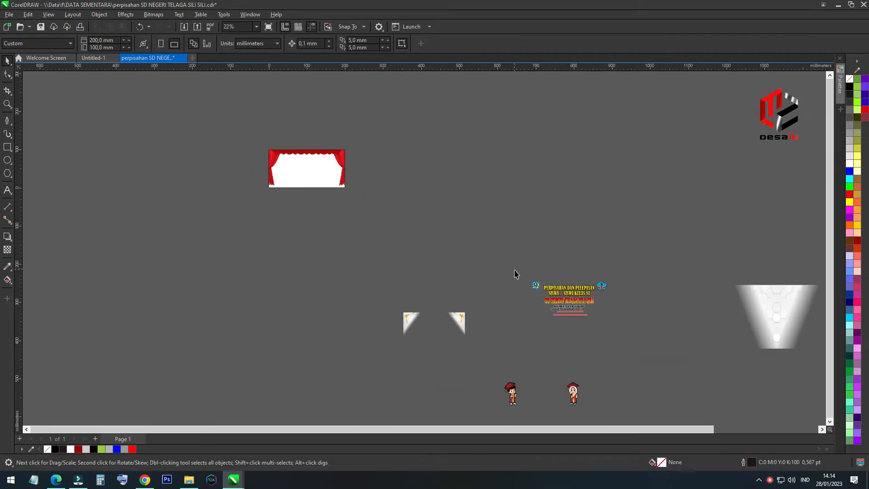
pyautogui.click(513, 395)
pyautogui.keyDown('shift'); pyautogui.click(575, 399); pyautogui.keyUp('shift')
pyautogui.moveTo(575, 399); pyautogui.dragTo(353, 201)
# - Place the boy graduate in the banner's lower-left corner, in front of the left curtain
pyautogui.scroll(3, 281, 181)
pyautogui.scroll(4, 289, 189)
pyautogui.click(335, 227)
pyautogui.moveTo(297, 233); pyautogui.dragTo(251, 149)
pyautogui.scroll(-2, 335, 290)
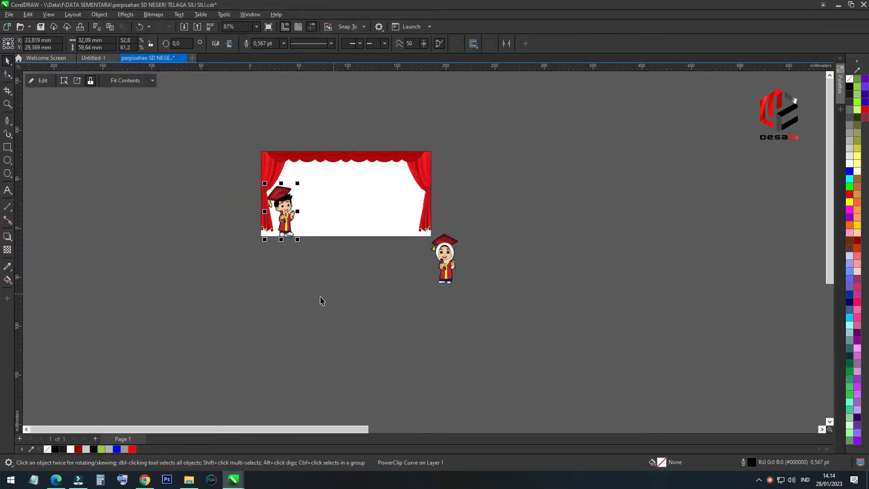
pyautogui.scroll(4, 317, 254)
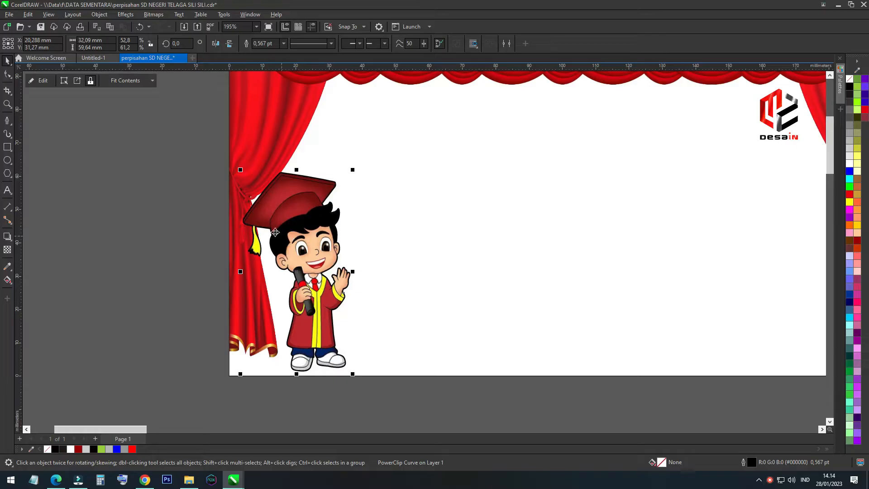
# - Place the girl graduate in the banner's lower-right corner beside the right curtain, level with the boy
pyautogui.scroll(-3, 310, 240)
pyautogui.click(544, 295)
pyautogui.moveTo(543, 295); pyautogui.dragTo(487, 212)
pyautogui.click(574, 320)
pyautogui.scroll(3, 465, 267)
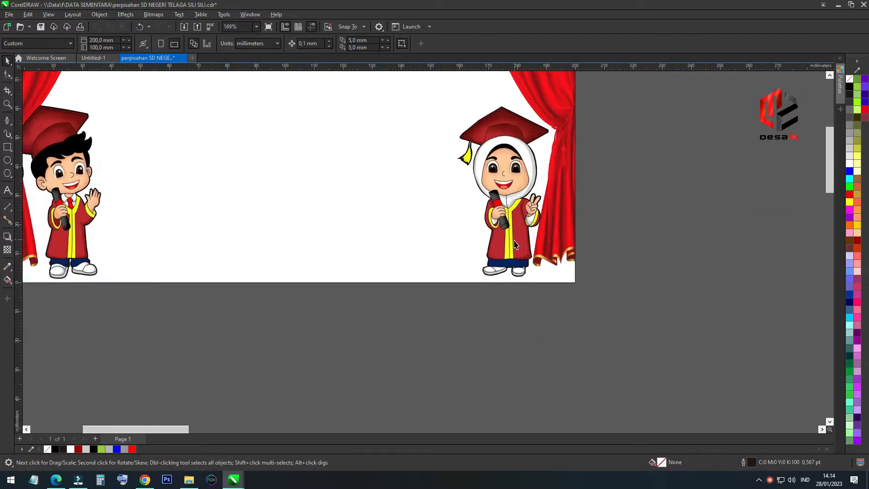
pyautogui.click(512, 243)
pyautogui.click(554, 341)
# - Draw a full-width rectangle about 4.6 mm high along the banner's bottom edge, fill it Ruby Red and place it in the frame behind the graduates
pyautogui.scroll(-1, 487, 257)
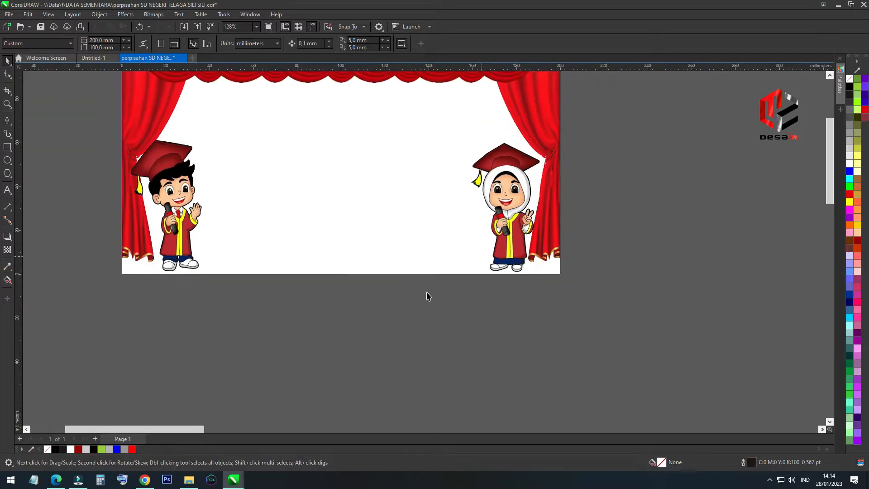
pyautogui.click(9, 152)
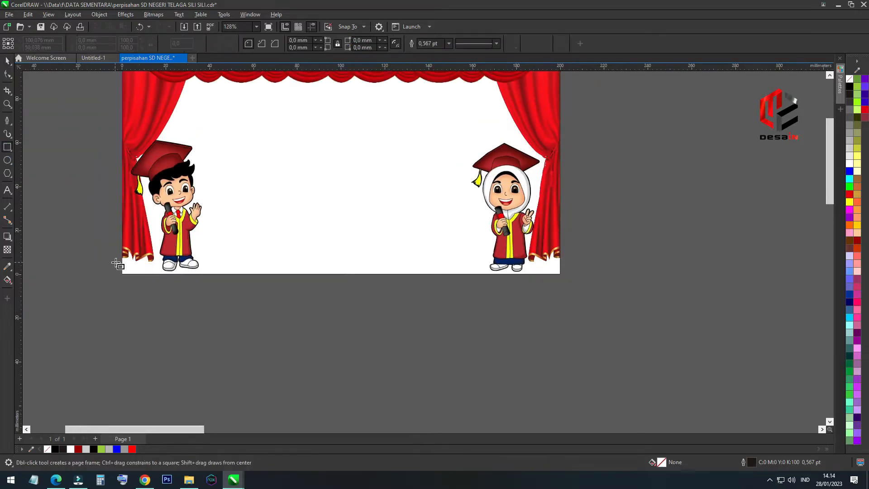
pyautogui.moveTo(122, 265)
pyautogui.mouseDown()
pyautogui.moveTo(301, 310)
pyautogui.moveTo(559, 291)
pyautogui.moveTo(560, 274)
pyautogui.mouseUp()
pyautogui.click(79, 449)
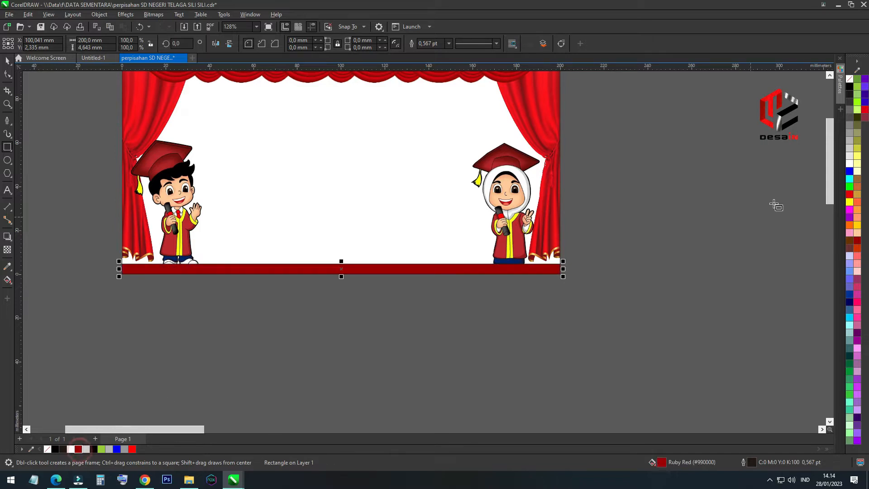
pyautogui.press('space')
pyautogui.click(388, 177)
pyautogui.click(468, 307)
# - Shift the girl graduate slightly inward and move the boy about 5 mm toward the banner's center
pyautogui.click(179, 218)
pyautogui.click(444, 314)
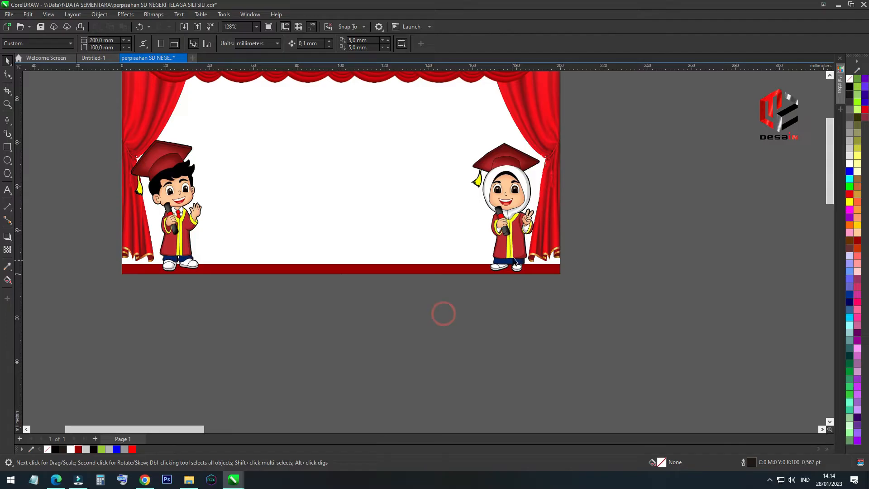
pyautogui.moveTo(522, 234); pyautogui.dragTo(522, 235)
pyautogui.click(596, 312)
pyautogui.scroll(-3, 317, 281)
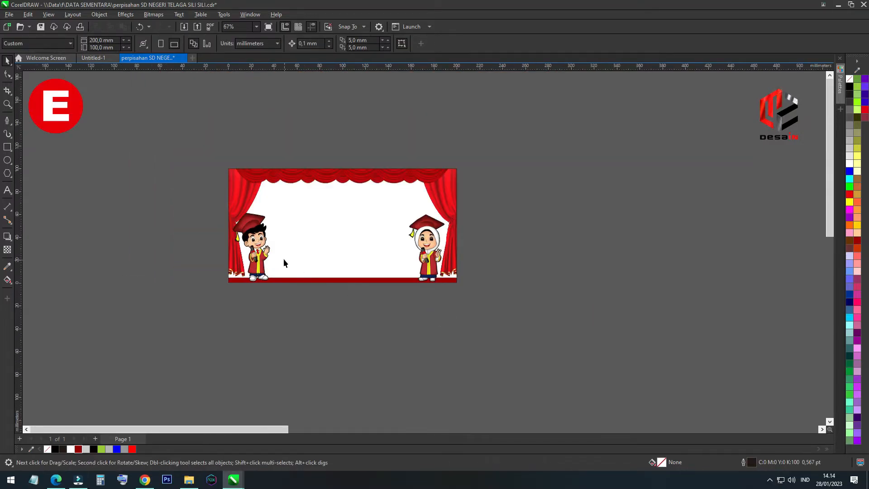
pyautogui.scroll(5, 285, 262)
pyautogui.moveTo(255, 266); pyautogui.dragTo(269, 265)
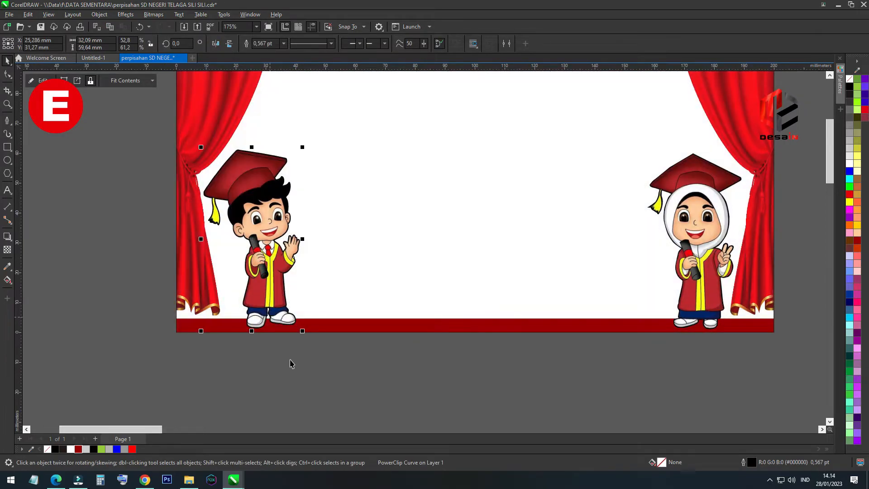
pyautogui.click(301, 388)
# - Move the two marble corner ornaments closer to the banner and place the title texts with both logos directly below it
pyautogui.scroll(-4, 321, 260)
pyautogui.click(458, 358)
pyautogui.scroll(-3, 354, 218)
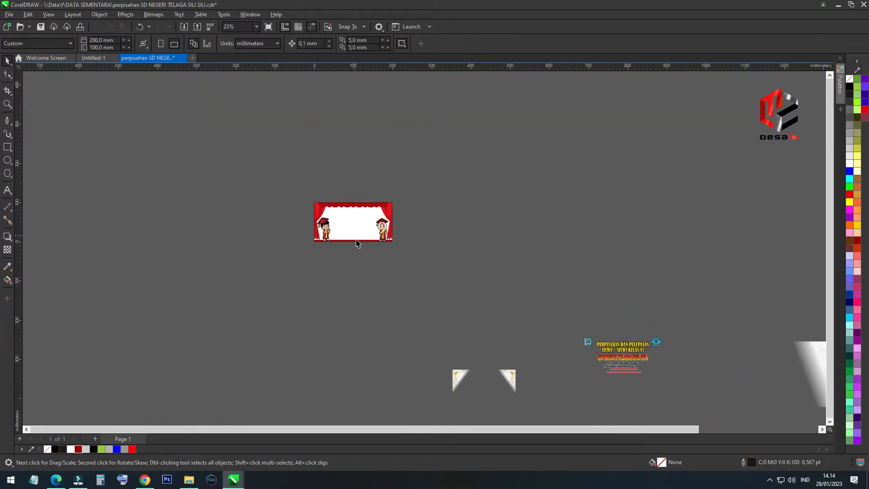
pyautogui.moveTo(388, 326); pyautogui.dragTo(539, 411)
pyautogui.moveTo(510, 381); pyautogui.dragTo(543, 256)
pyautogui.moveTo(561, 310); pyautogui.dragTo(735, 402)
pyautogui.moveTo(652, 349); pyautogui.dragTo(369, 253)
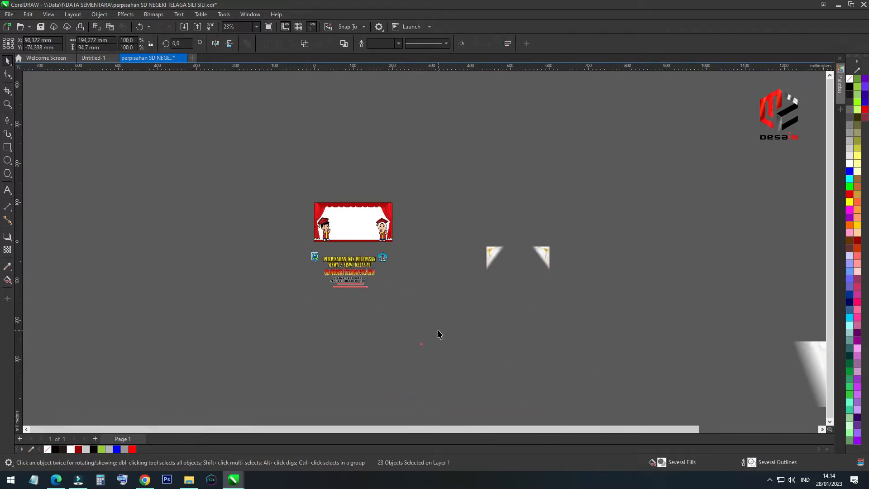
pyautogui.click(438, 333)
# - Move the blue Tut Wuri Handayani emblem out to the right of the banner
pyautogui.scroll(2, 356, 247)
pyautogui.click(256, 312)
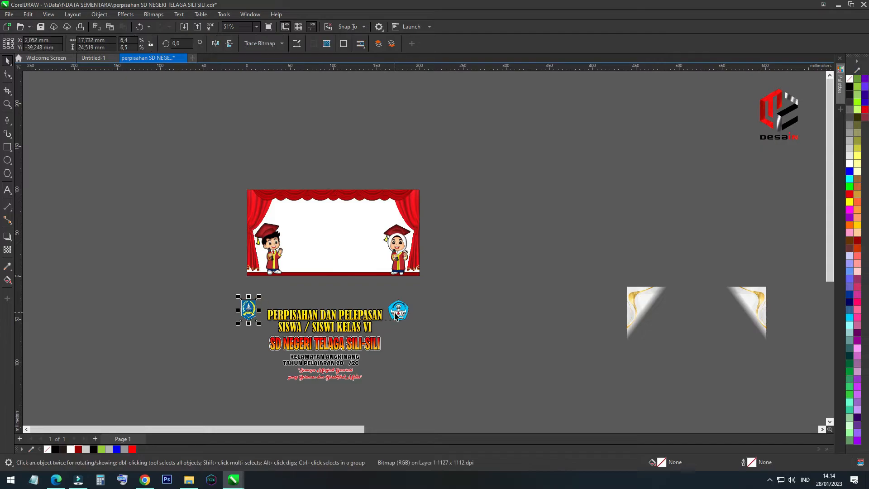
pyautogui.click(426, 208)
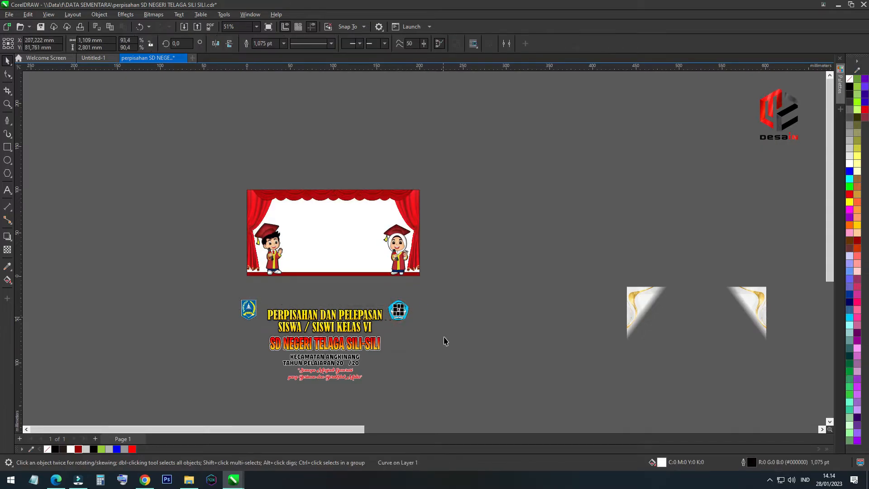
pyautogui.moveTo(388, 290); pyautogui.dragTo(463, 214)
# - Place the shield-shaped regional logo in the banner's upper-left area, shrink it and shift it right, clear of the curtain
pyautogui.moveTo(193, 269); pyautogui.dragTo(258, 252)
pyautogui.scroll(4, 237, 289)
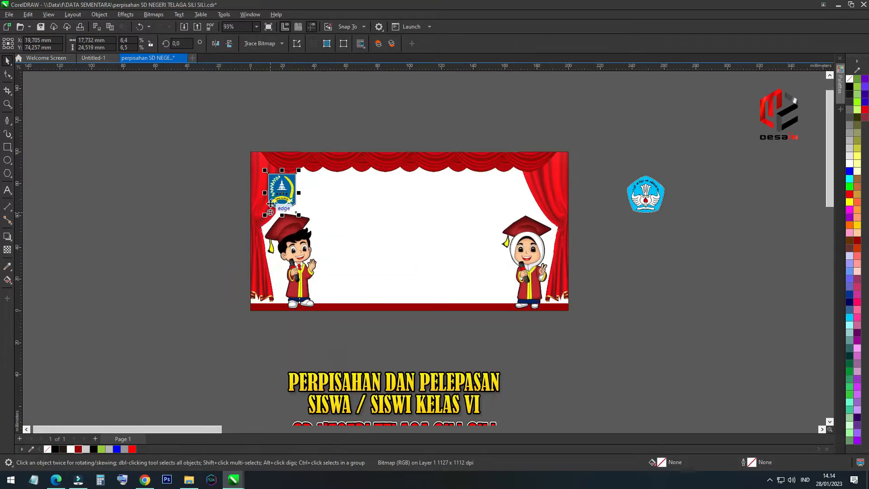
pyautogui.scroll(2, 281, 220)
pyautogui.moveTo(352, 92); pyautogui.dragTo(335, 111)
pyautogui.scroll(-3, 335, 204)
pyautogui.click(194, 202)
pyautogui.scroll(2, 326, 156)
pyautogui.moveTo(299, 194); pyautogui.dragTo(358, 192)
# - Delete the old Tut Wuri Handayani emblem and import the replacement image 83790f2b43f00be from the LOGO folder on drive D using File Explorer
pyautogui.scroll(-4, 208, 209)
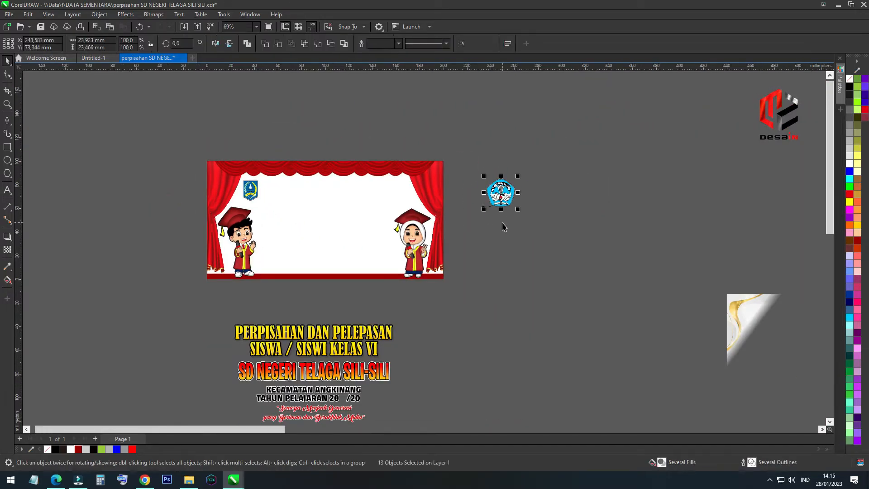
pyautogui.press('Delete')
pyautogui.click(197, 484)
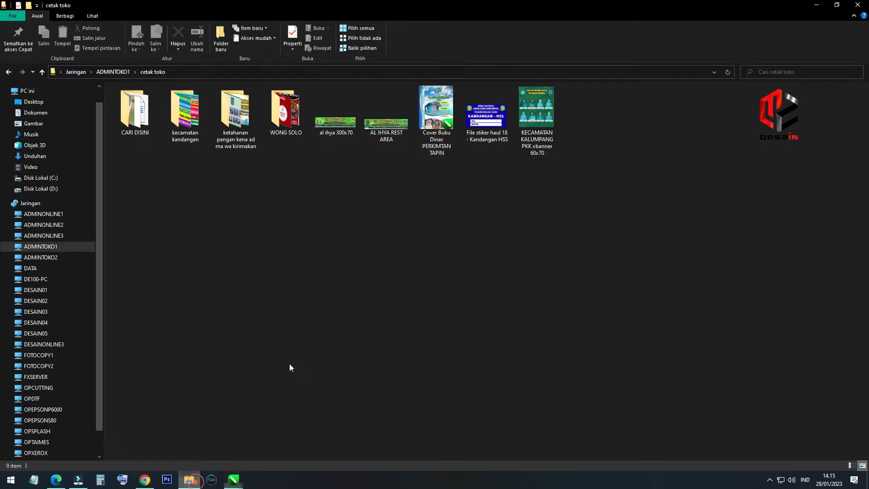
pyautogui.click(74, 190)
pyautogui.click(555, 238)
pyautogui.doubleClick(786, 118)
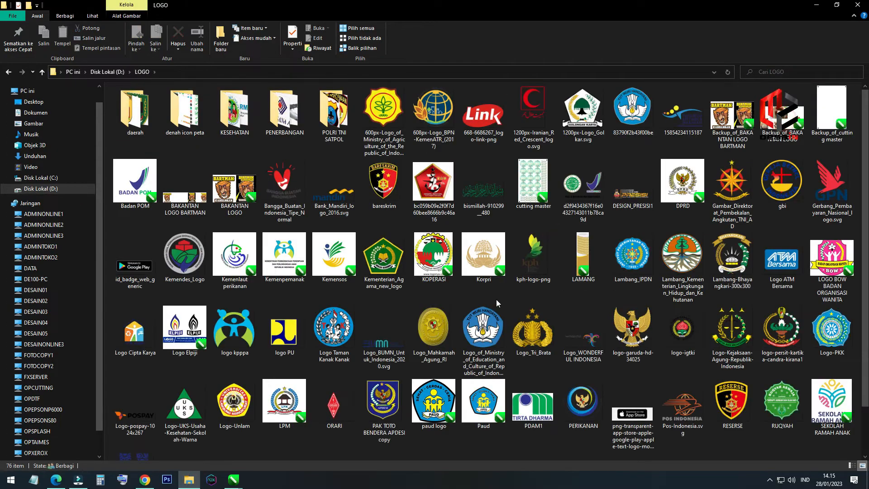
pyautogui.moveTo(632, 111); pyautogui.dragTo(326, 200)
# - Scale the new emblem to about 19 mm and position it in the banner's upper-right area, opposite the regional logo
pyautogui.moveTo(436, 125); pyautogui.dragTo(356, 203)
pyautogui.scroll(3, 299, 189)
pyautogui.moveTo(392, 233); pyautogui.dragTo(492, 183)
pyautogui.moveTo(455, 220); pyautogui.dragTo(468, 223)
pyautogui.moveTo(518, 210); pyautogui.dragTo(520, 212)
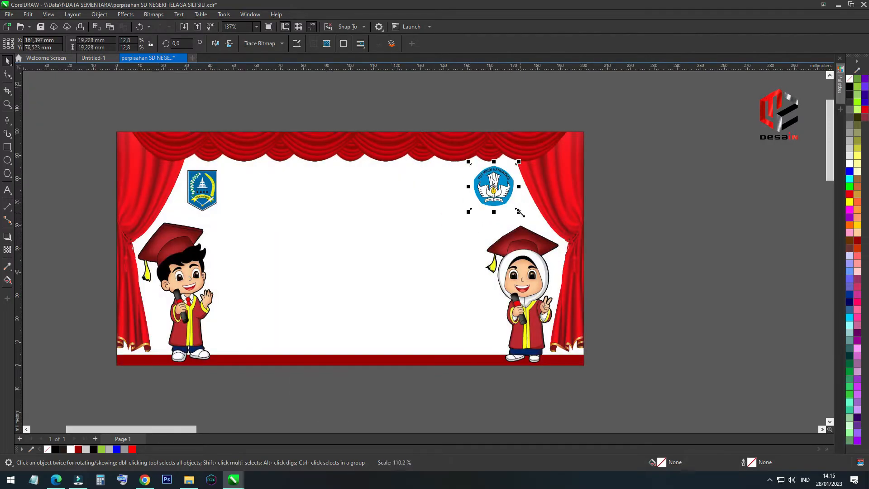
pyautogui.click(626, 196)
# - Move the yellow title "PERPISAHAN DAN PELEPASAN SISWA / SISWI KELAS VI" onto the banner and shrink it to fit between the logos
pyautogui.scroll(-1, 353, 155)
pyautogui.scroll(-4, 351, 162)
pyautogui.scroll(2, 290, 303)
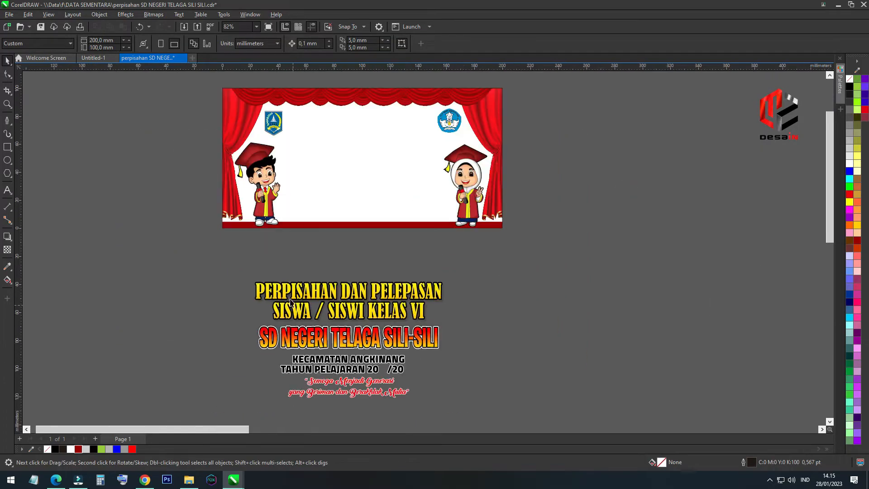
pyautogui.moveTo(269, 291); pyautogui.dragTo(406, 253)
pyautogui.hotkey('ctrl', 'z')
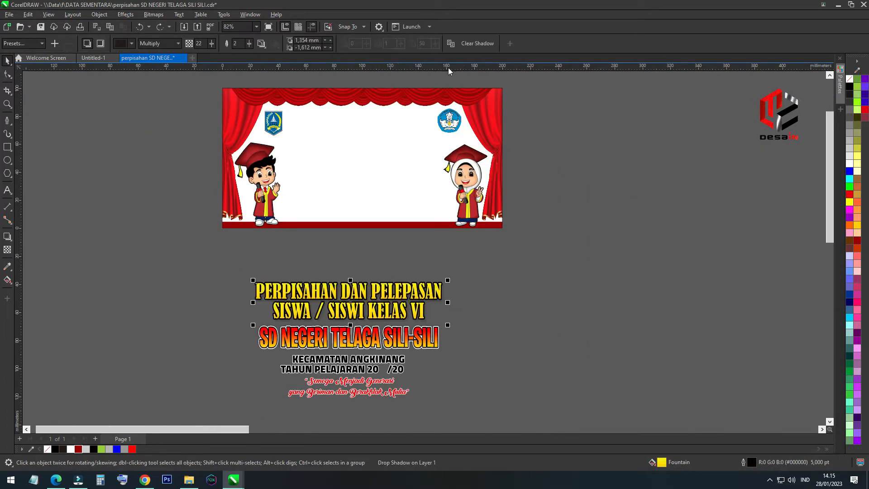
pyautogui.moveTo(413, 289); pyautogui.dragTo(452, 122)
pyautogui.scroll(3, 466, 147)
pyautogui.moveTo(572, 194); pyautogui.dragTo(484, 176)
# - Fine-tune the positions of the title and the right-hand emblem so they line up under the valance
pyautogui.click(652, 215)
pyautogui.scroll(2, 358, 136)
pyautogui.moveTo(362, 143); pyautogui.dragTo(359, 133)
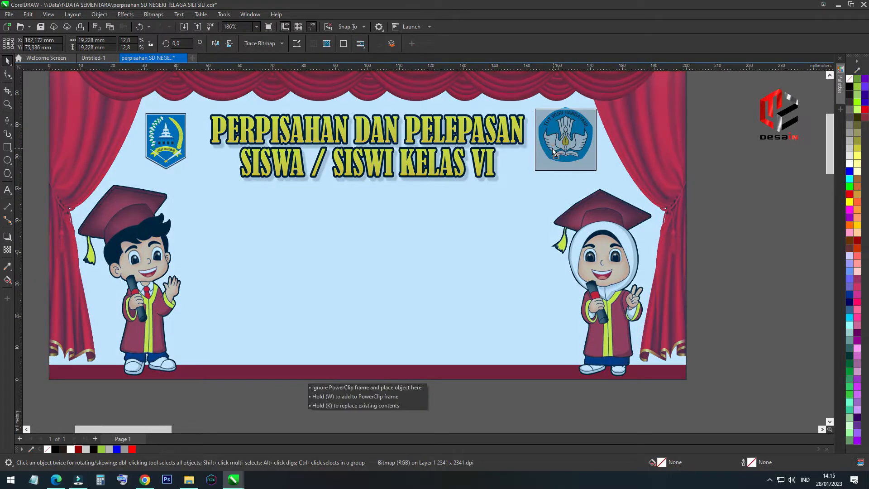
pyautogui.click(744, 177)
# - Lower the title's second line "SISWA / SISWI KELAS VI" slightly to widen the gap below the first line
pyautogui.click(424, 165)
pyautogui.click(355, 183)
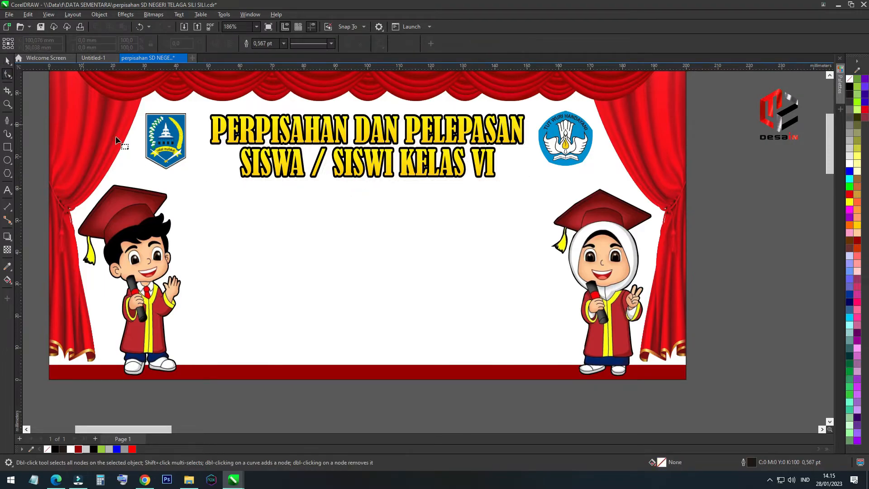
pyautogui.scroll(2, 209, 172)
pyautogui.click(242, 177)
pyautogui.click(7, 61)
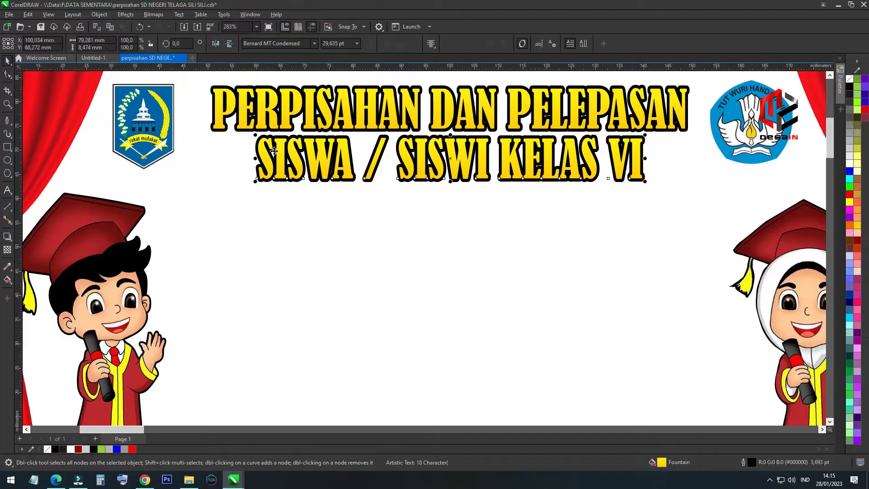
pyautogui.keyDown('ctrl'); pyautogui.click(285, 161); pyautogui.keyUp('ctrl')
pyautogui.scroll(-6, 284, 161)
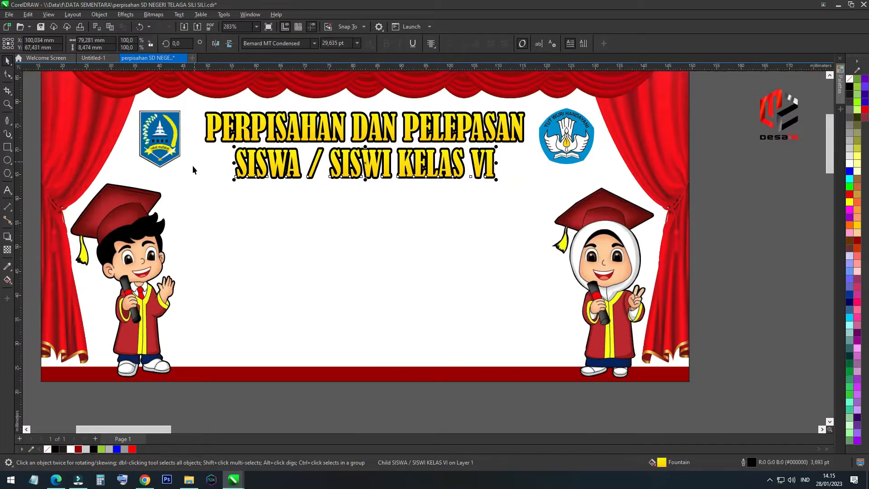
pyautogui.click(598, 236)
pyautogui.scroll(-1, 402, 172)
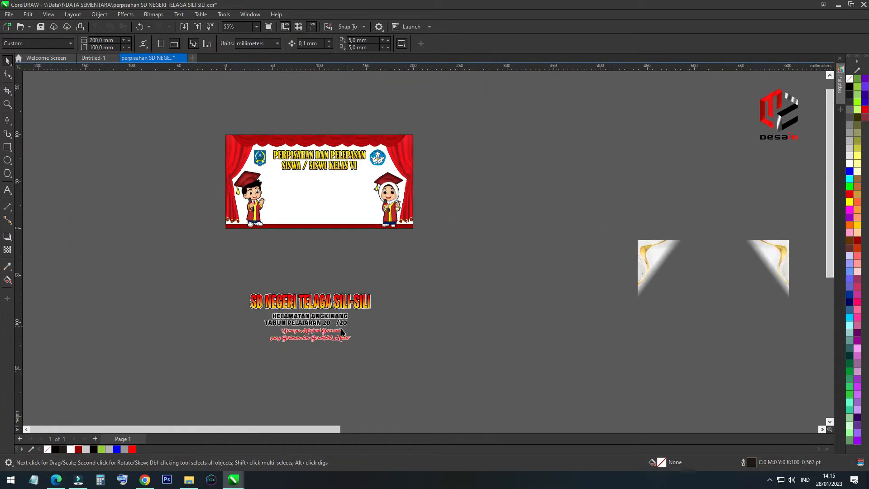
pyautogui.scroll(2, 344, 295)
pyautogui.moveTo(327, 278); pyautogui.dragTo(327, 208)
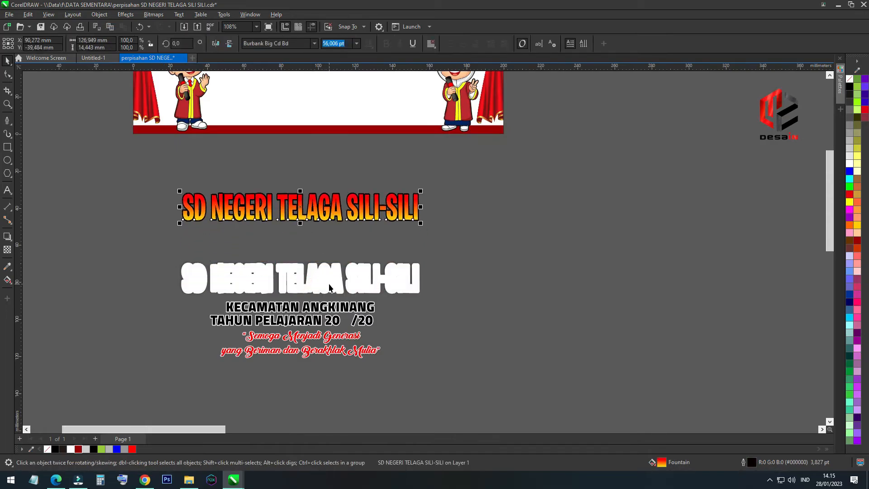
pyautogui.hotkey('ctrl', 'z')
pyautogui.moveTo(328, 284); pyautogui.dragTo(349, 194)
pyautogui.click(333, 279)
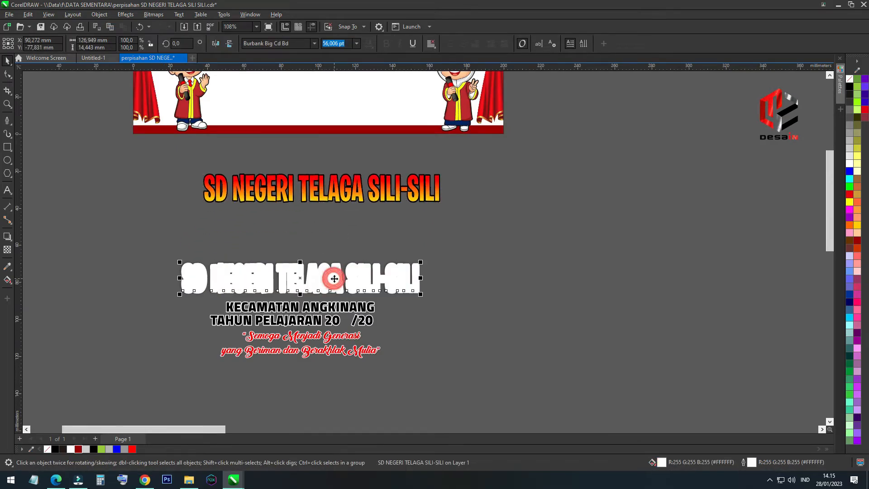
pyautogui.scroll(-2, 463, 294)
pyautogui.hotkey('ctrl', 'z')
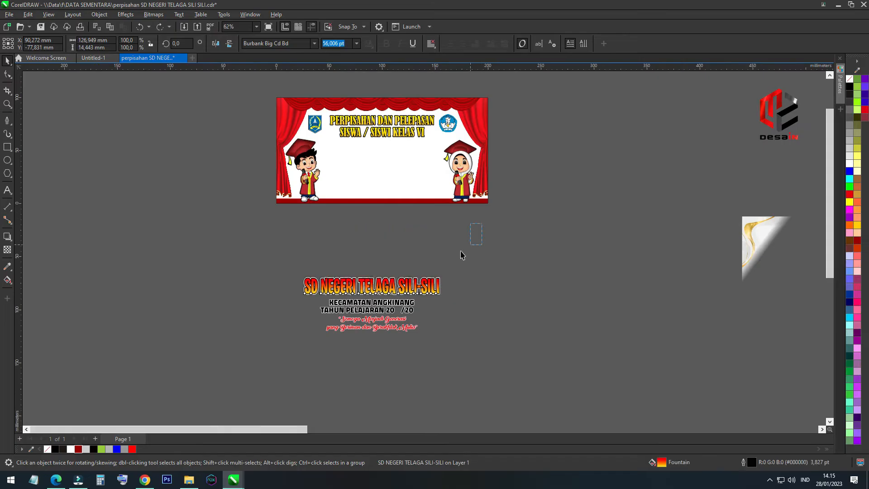
# - Move the school name "SD NEGERI TELAGA SILI-SILI" with its white backing under the title and shrink it to about 113 mm wide between the graduates
pyautogui.moveTo(382, 288); pyautogui.dragTo(401, 153)
pyautogui.scroll(3, 403, 125)
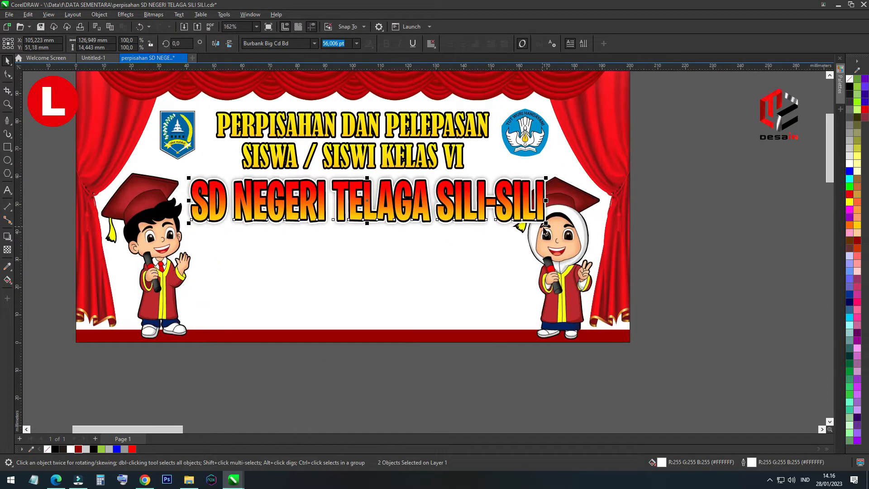
pyautogui.moveTo(547, 224); pyautogui.dragTo(505, 252)
pyautogui.moveTo(457, 216); pyautogui.dragTo(462, 216)
pyautogui.click(696, 217)
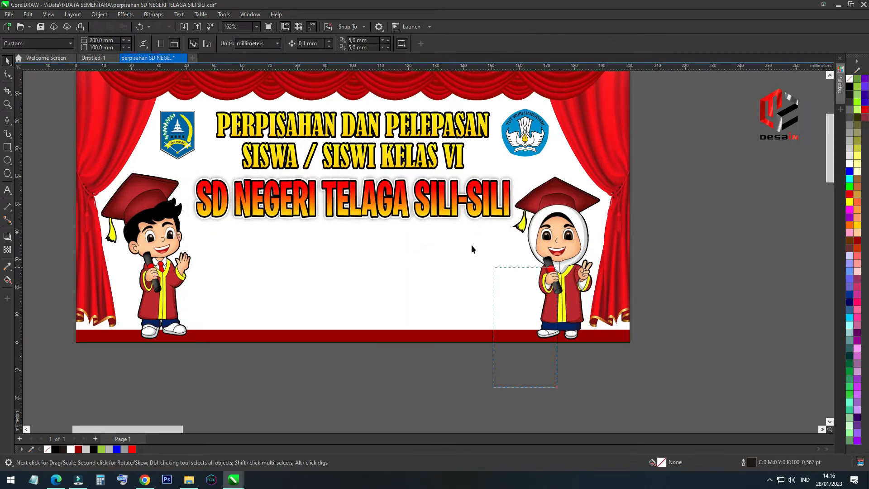
pyautogui.moveTo(201, 176); pyautogui.dragTo(172, 168)
pyautogui.scroll(2, 300, 191)
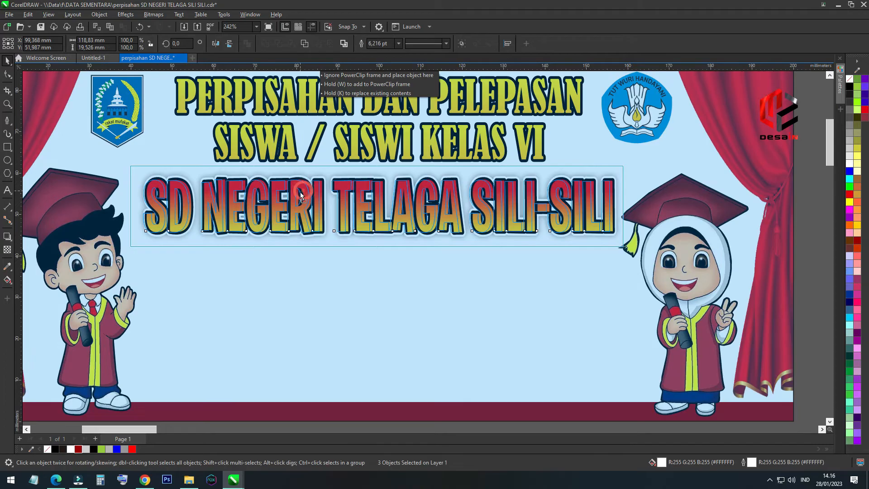
pyautogui.scroll(-2, 300, 193)
pyautogui.click(659, 209)
pyautogui.scroll(1, 350, 217)
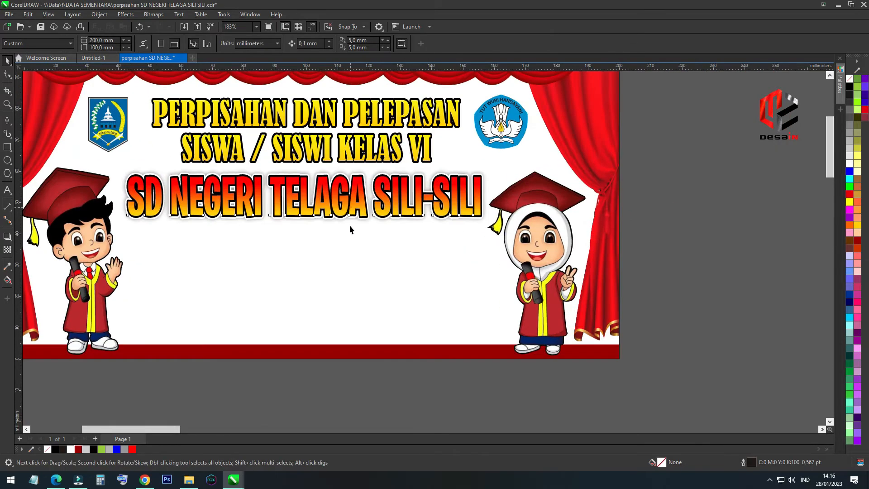
# - Clear the drop shadow from the white backing copy of the school name
pyautogui.click(350, 217)
pyautogui.scroll(2, 361, 173)
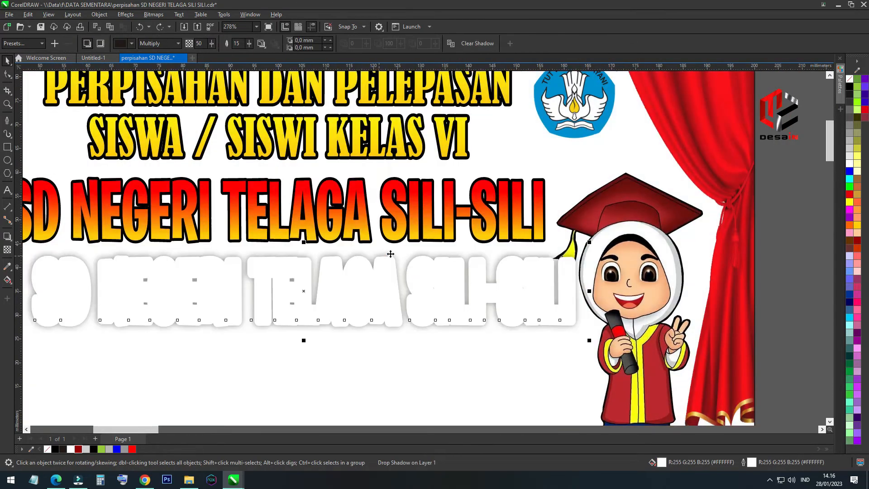
pyautogui.click(485, 41)
pyautogui.scroll(-3, 388, 135)
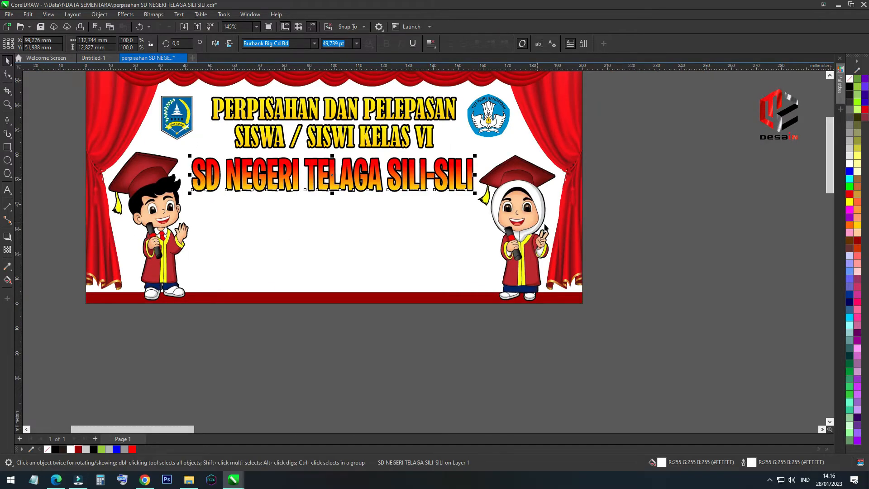
pyautogui.click(684, 233)
# - Apply a vertical orange-to-red fountain fill running downward across the school name
pyautogui.scroll(2, 351, 198)
pyautogui.click(348, 182)
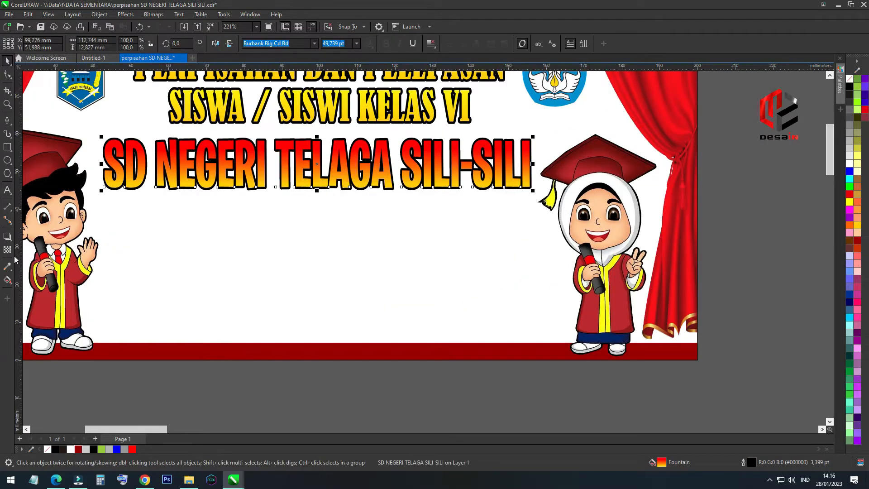
pyautogui.press('g')
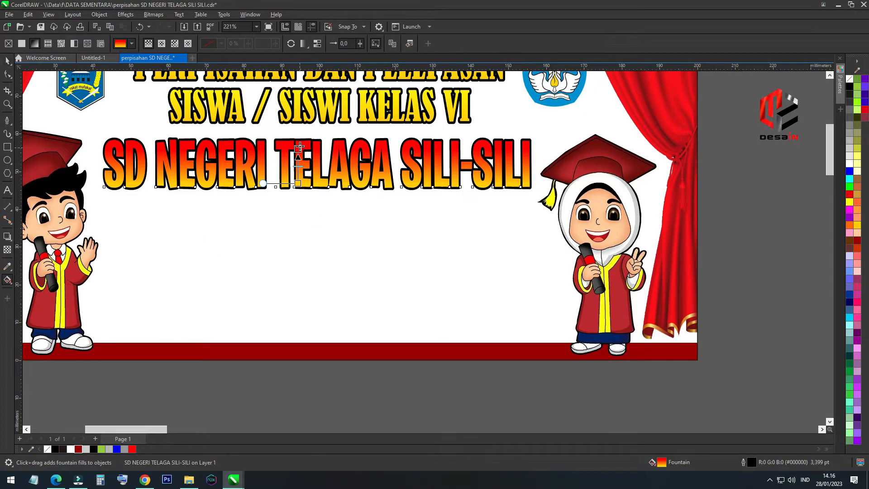
pyautogui.moveTo(383, 144); pyautogui.dragTo(393, 209)
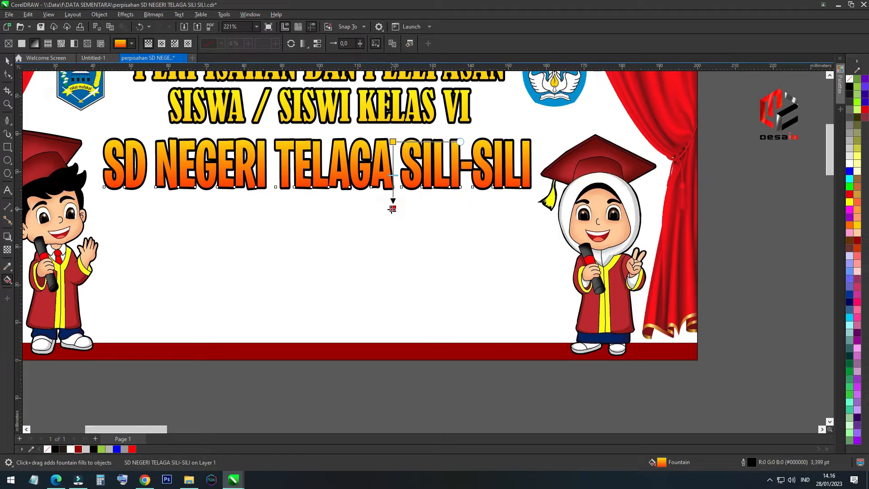
pyautogui.click(6, 61)
pyautogui.scroll(-3, 401, 133)
pyautogui.click(594, 287)
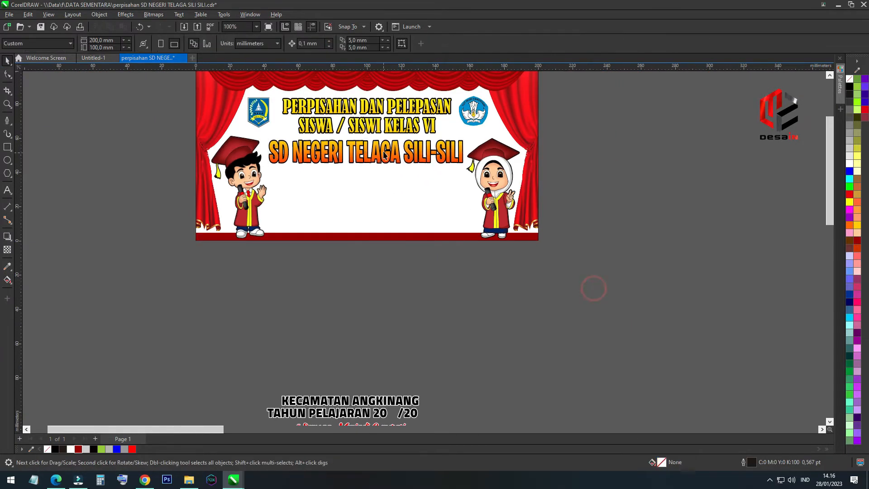
# - Recolour the school name with a solid blue fill and a matching blue outline
pyautogui.scroll(2, 381, 154)
pyautogui.click(382, 154)
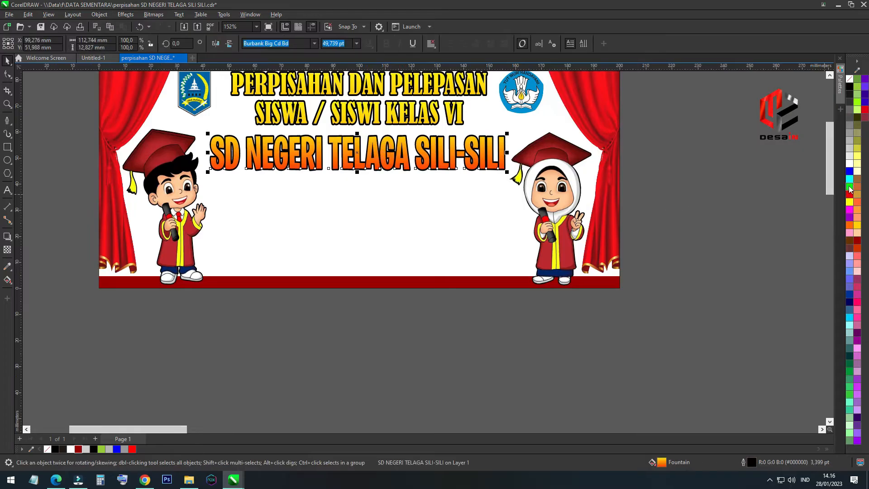
pyautogui.click(850, 172)
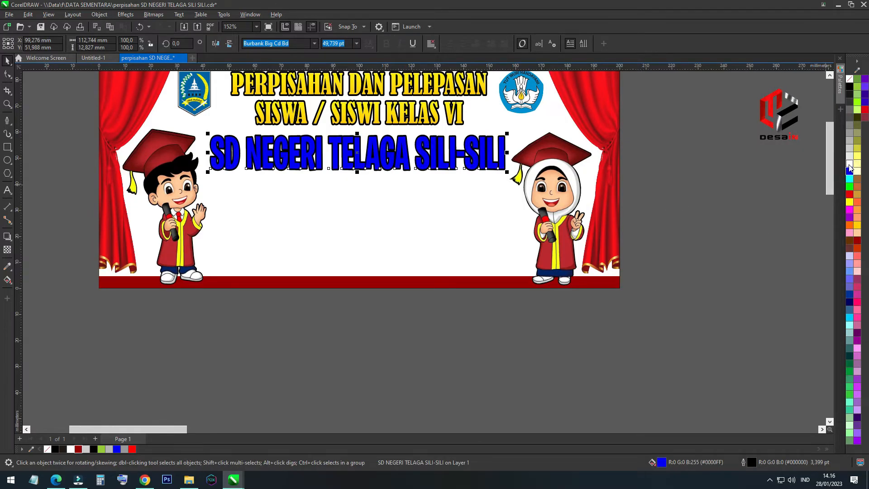
pyautogui.rightClick(850, 171)
pyautogui.click(639, 277)
# - Move the line "KECAMATAN ANGKINANG" onto the banner and centre it directly beneath the school name
pyautogui.scroll(-2, 429, 253)
pyautogui.scroll(2, 371, 352)
pyautogui.moveTo(351, 322); pyautogui.dragTo(387, 173)
pyautogui.scroll(-1, 403, 302)
pyautogui.scroll(2, 402, 302)
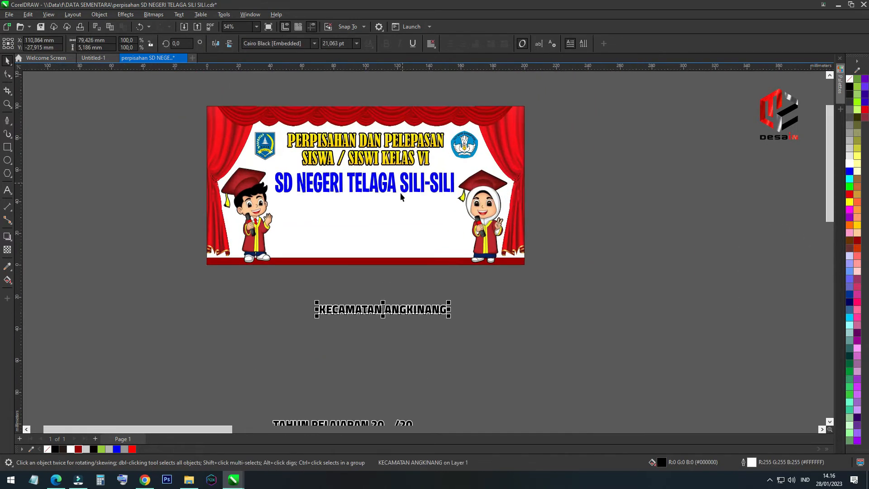
pyautogui.moveTo(381, 345); pyautogui.dragTo(353, 202)
pyautogui.press('e')
pyautogui.click(451, 320)
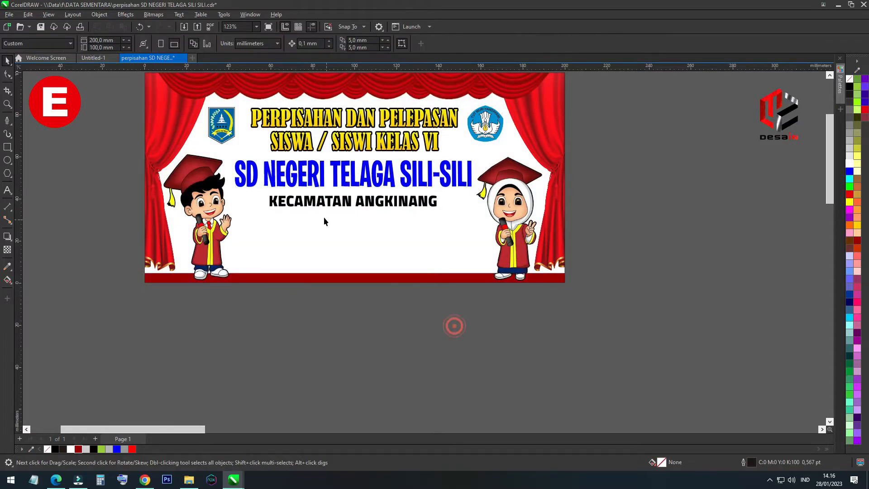
# - Move the two-line red script slogan up to just below the banner's lower edge
pyautogui.scroll(-4, 332, 225)
pyautogui.click(412, 278)
pyautogui.scroll(2, 332, 341)
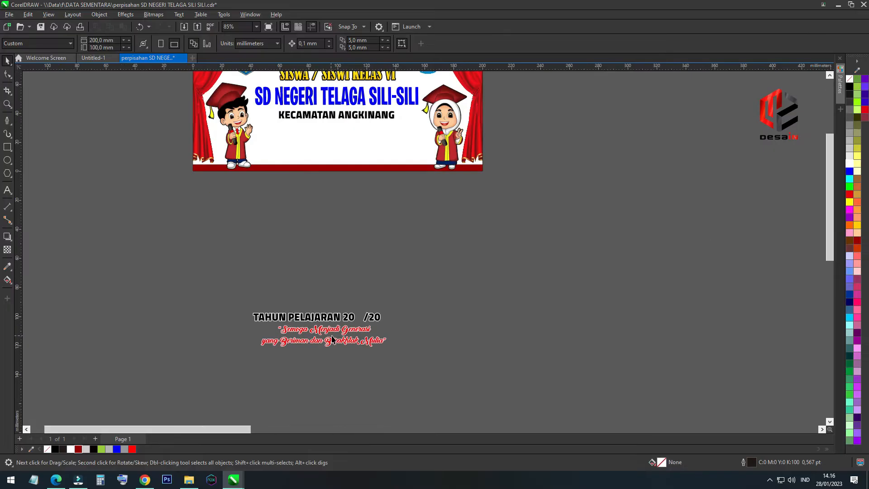
pyautogui.moveTo(344, 335); pyautogui.dragTo(341, 195)
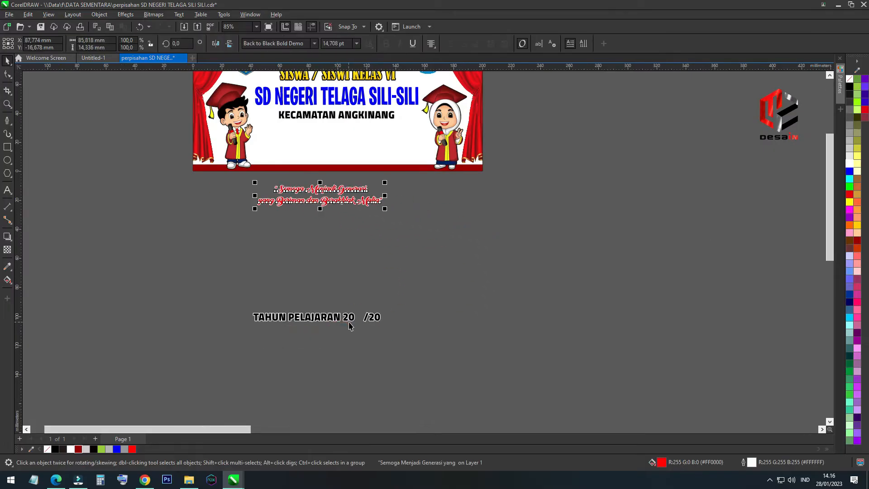
# - Complete the school-year line as "TAHUN PELAJARAN 2023/2024" and place it centred beneath "KECAMATAN ANGKINANG" on the banner
pyautogui.doubleClick(355, 319)
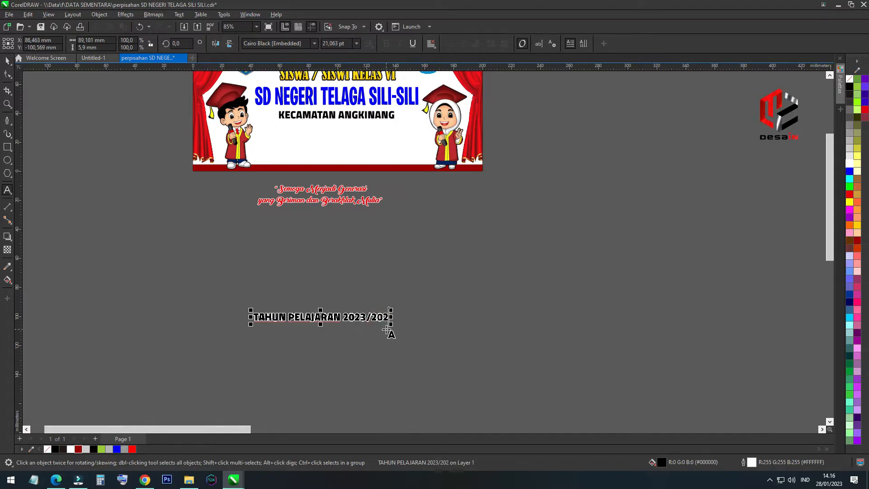
pyautogui.click(8, 60)
pyautogui.moveTo(348, 322); pyautogui.dragTo(362, 130)
pyautogui.keyDown('shift'); pyautogui.click(364, 116); pyautogui.keyUp('shift')
pyautogui.keyDown('shift'); pyautogui.click(371, 98); pyautogui.keyUp('shift')
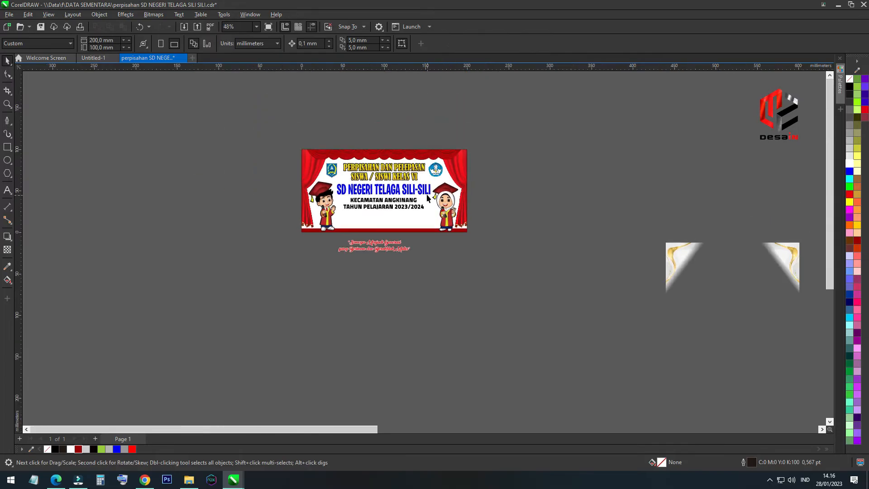
# - Move the red script slogan onto the banner beneath the "TAHUN PELAJARAN 2023/2024" line
pyautogui.scroll(4, 430, 202)
pyautogui.moveTo(347, 330); pyautogui.dragTo(363, 258)
pyautogui.click(427, 340)
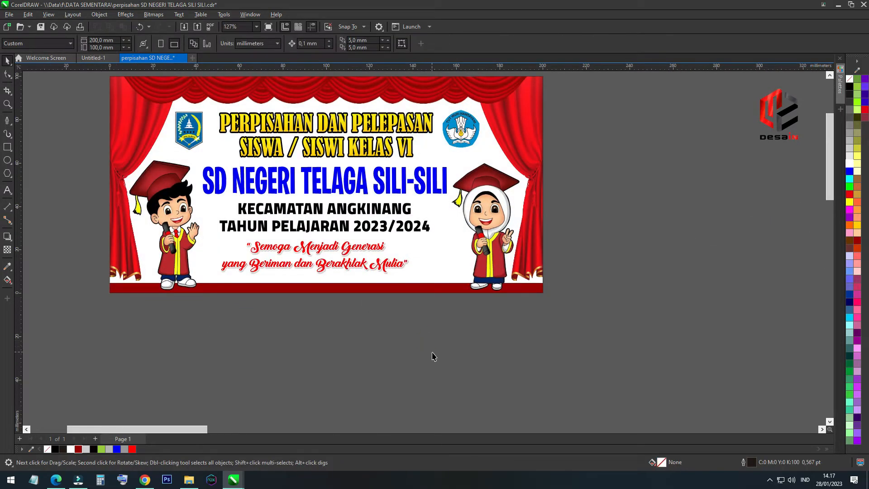
# - Add a soft drop shadow around the school name and the two black text lines beneath it
pyautogui.moveTo(111, 156); pyautogui.dragTo(201, 199)
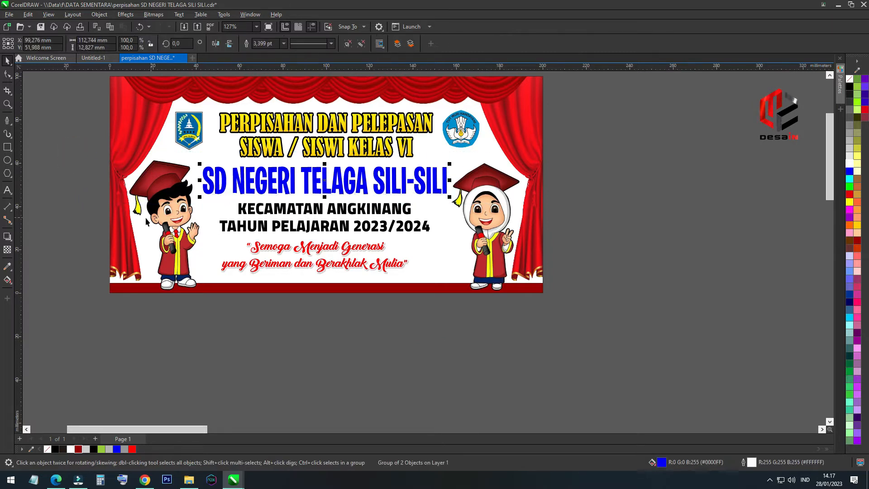
pyautogui.click(8, 236)
pyautogui.moveTo(324, 180); pyautogui.dragTo(336, 225)
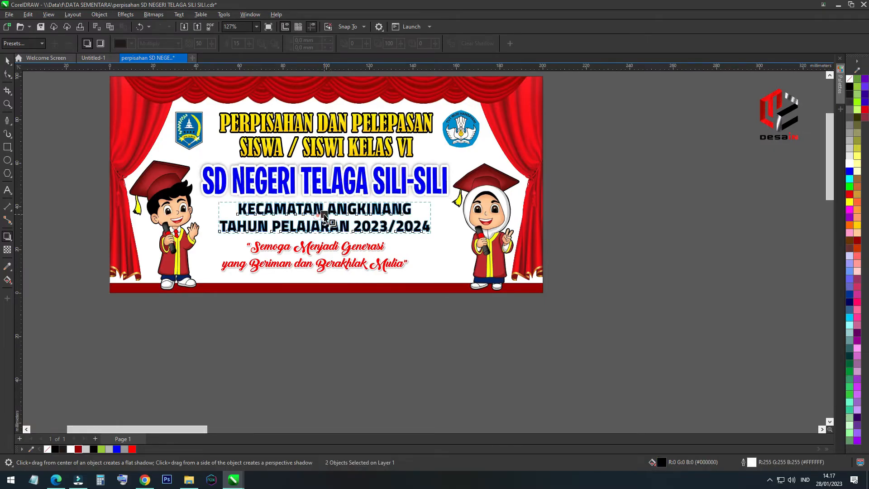
pyautogui.click(451, 308)
pyautogui.click(7, 60)
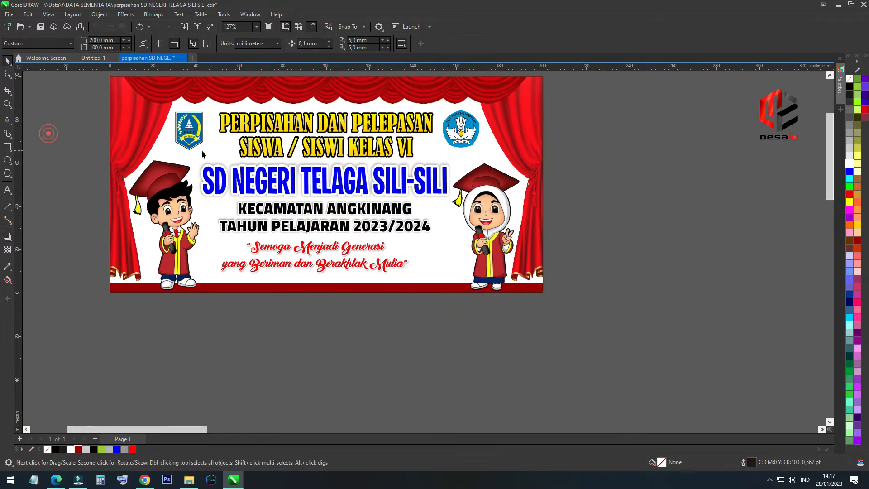
# - Bring a copy of the faded hexagon pattern to the banner and place it centred inside the banner's PowerClip frame
pyautogui.scroll(-3, 246, 154)
pyautogui.scroll(-2, 374, 252)
pyautogui.scroll(-2, 386, 258)
pyautogui.moveTo(637, 296); pyautogui.dragTo(322, 250)
pyautogui.moveTo(740, 324); pyautogui.dragTo(426, 277)
pyautogui.scroll(1, 368, 229)
pyautogui.scroll(3, 367, 230)
pyautogui.moveTo(292, 300); pyautogui.dragTo(446, 206)
pyautogui.scroll(1, 375, 172)
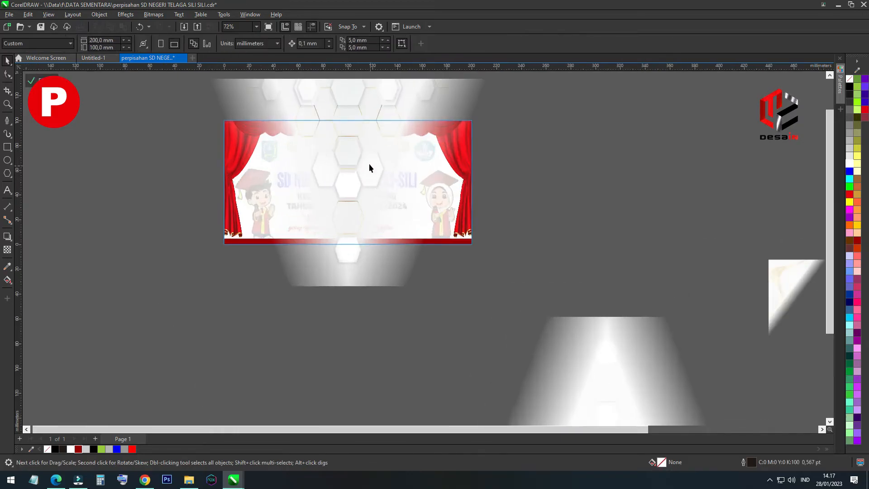
# - Widen the hexagon pattern to about 415 mm, set it behind the curtains and finish editing the banner frame's contents
pyautogui.keyDown('ctrl'); pyautogui.click(368, 159); pyautogui.keyUp('ctrl')
pyautogui.moveTo(555, 230); pyautogui.dragTo(607, 229)
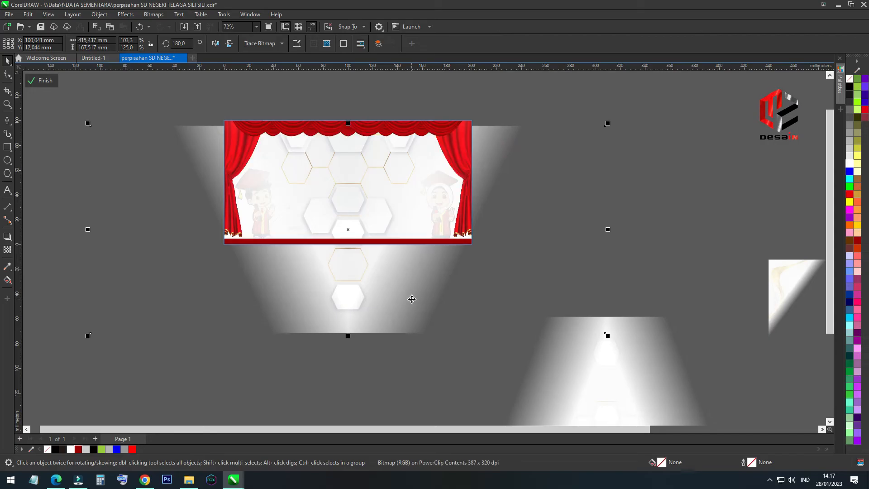
pyautogui.keyDown('ctrl'); pyautogui.click(664, 194); pyautogui.keyUp('ctrl')
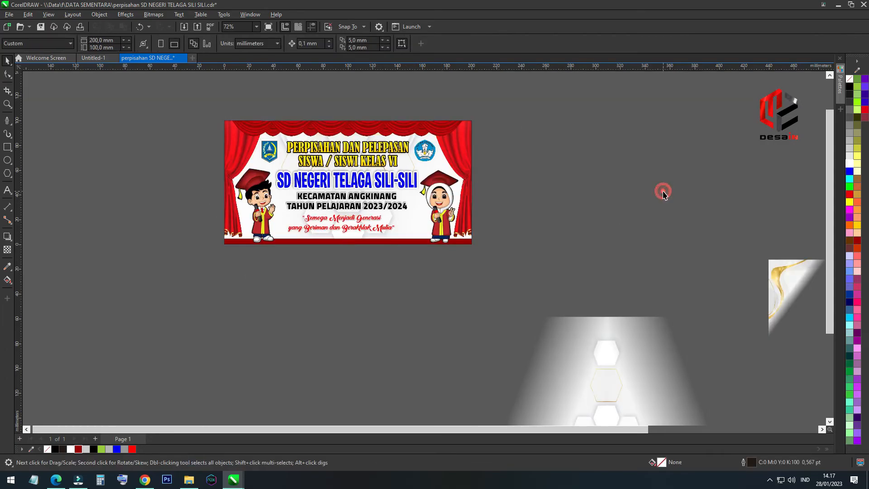
# - Shift the hexagon pattern left inside the frame, mirror it vertically and place a second copy on the banner's right side behind the curtains
pyautogui.scroll(1, 366, 209)
pyautogui.keyDown('ctrl'); pyautogui.click(437, 227); pyautogui.keyUp('ctrl')
pyautogui.scroll(-1, 440, 214)
pyautogui.moveTo(409, 301); pyautogui.dragTo(367, 293)
pyautogui.click(229, 42)
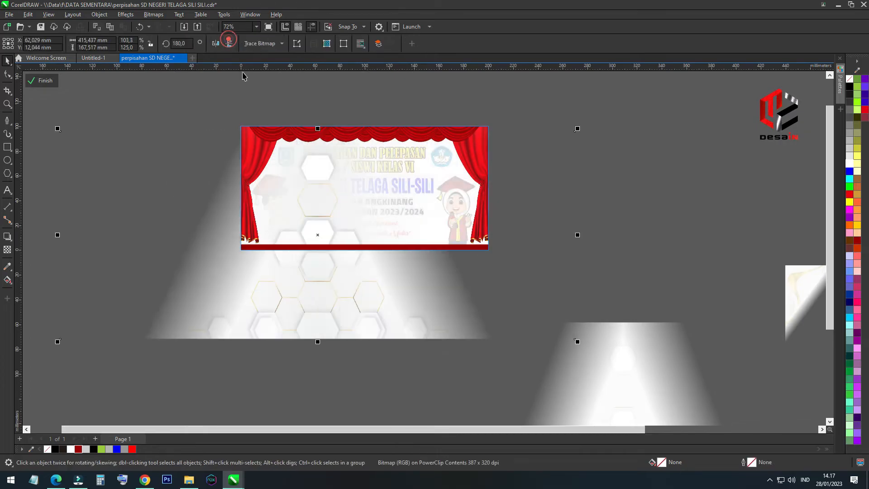
pyautogui.moveTo(406, 322); pyautogui.dragTo(541, 242)
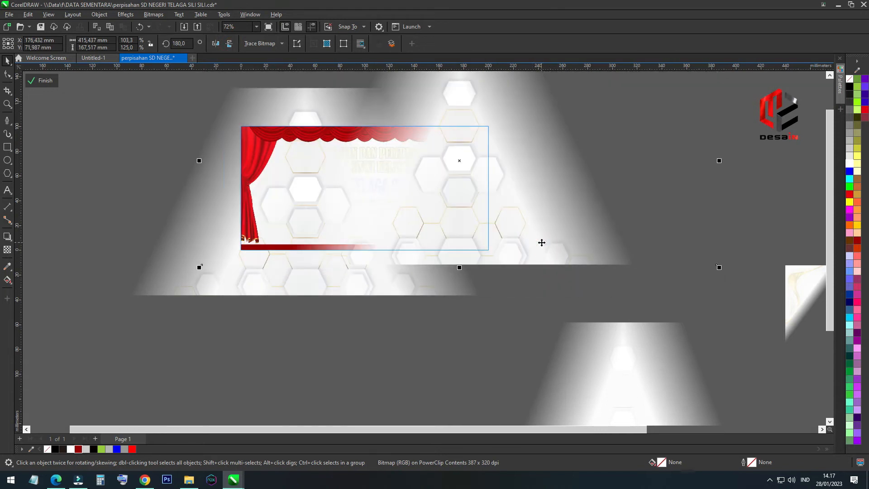
pyautogui.click(464, 342)
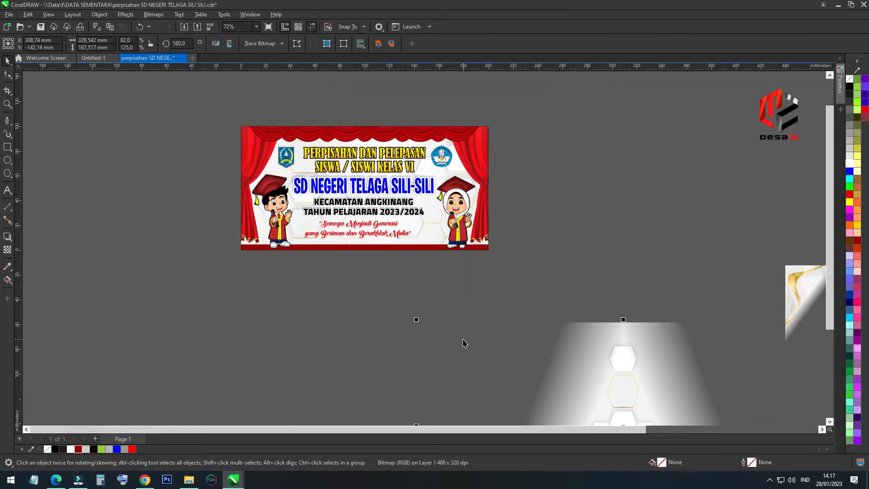
# - Delete the leftover hexagon pattern and the gold-veined corner pieces lying outside the banner
pyautogui.scroll(-2, 605, 218)
pyautogui.press('Delete')
pyautogui.moveTo(472, 188); pyautogui.dragTo(785, 360)
pyautogui.press('Delete')
# - Make a slight height adjustment to the grouped two-line yellow title
pyautogui.scroll(5, 337, 194)
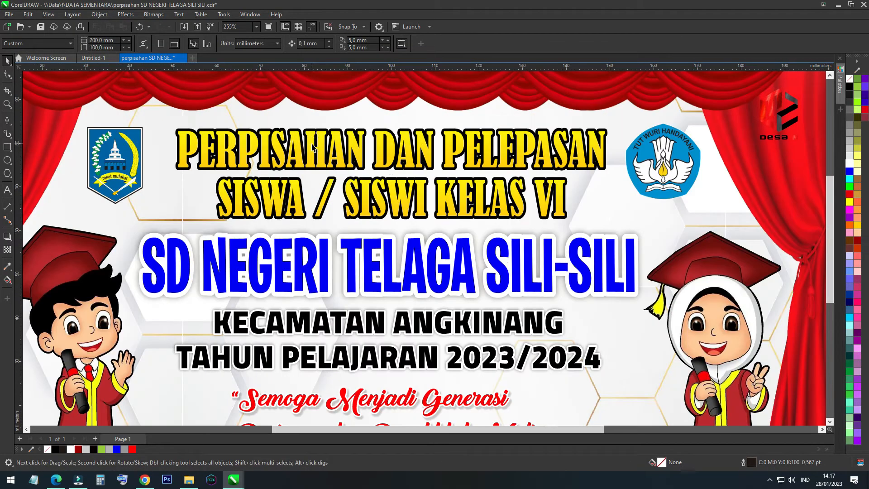
pyautogui.click(312, 147)
pyautogui.moveTo(392, 221); pyautogui.dragTo(392, 220)
pyautogui.scroll(-2, 266, 184)
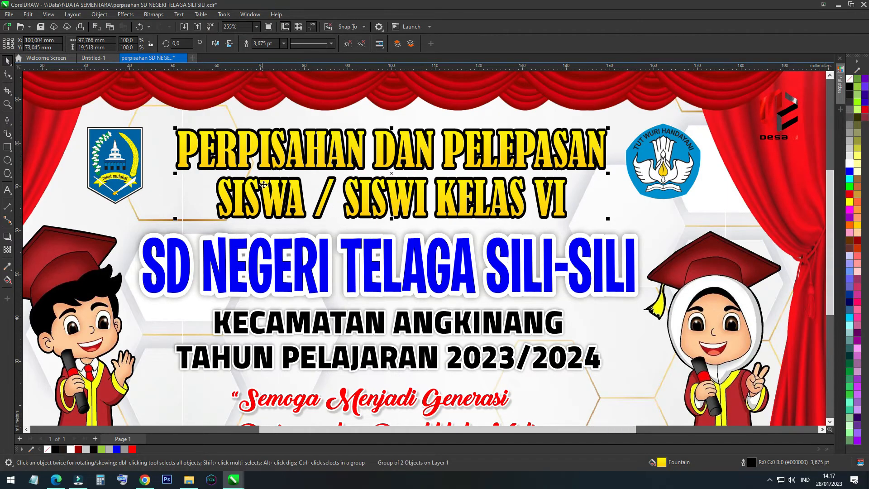
# - Recolour the school name "SD NEGERI TELAGA SILI-SILI" solid red
pyautogui.click(325, 241)
pyautogui.click(850, 195)
pyautogui.click(714, 235)
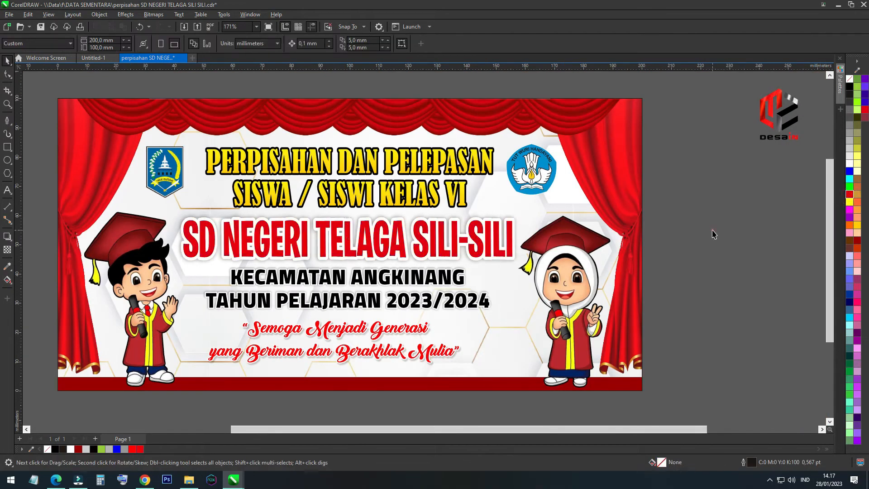
# - Apply a vertical fountain fill to the school name "SD NEGERI TELAGA SILI-SILI", from red at its base to orange on top
pyautogui.click(397, 221)
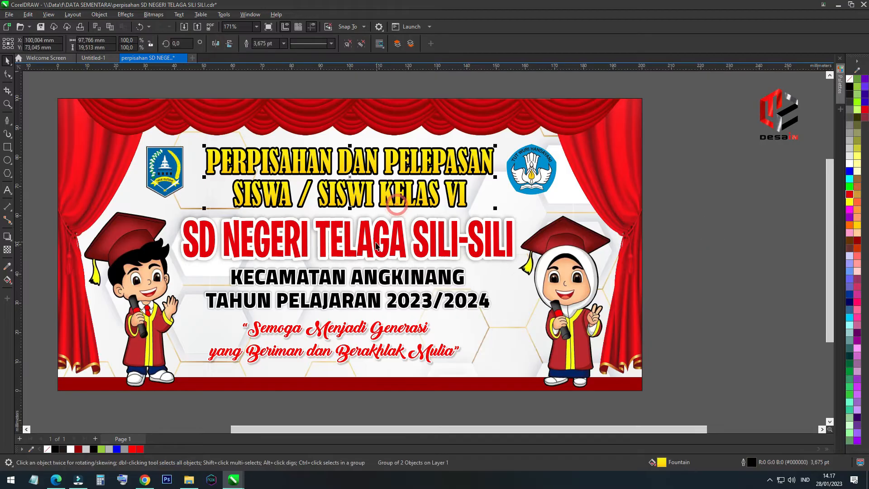
pyautogui.click(7, 280)
pyautogui.scroll(3, 386, 248)
pyautogui.moveTo(385, 253); pyautogui.dragTo(385, 200)
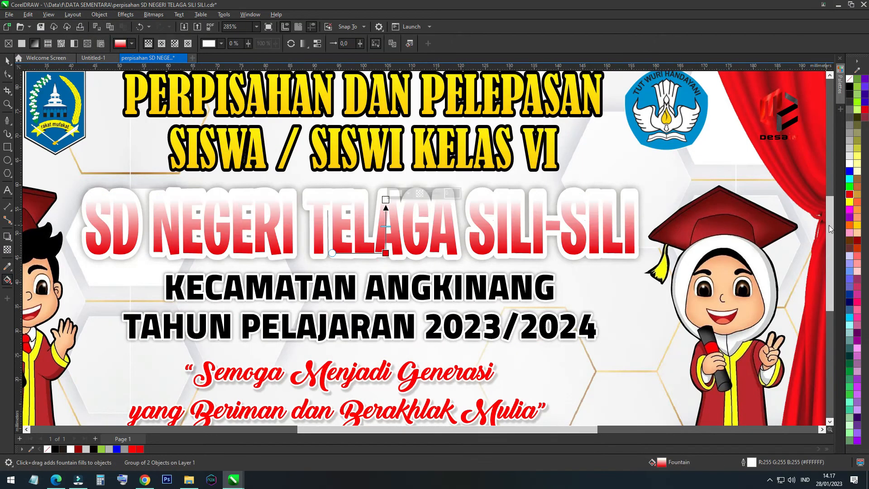
pyautogui.click(849, 225)
pyautogui.click(523, 311)
pyautogui.scroll(-2, 329, 320)
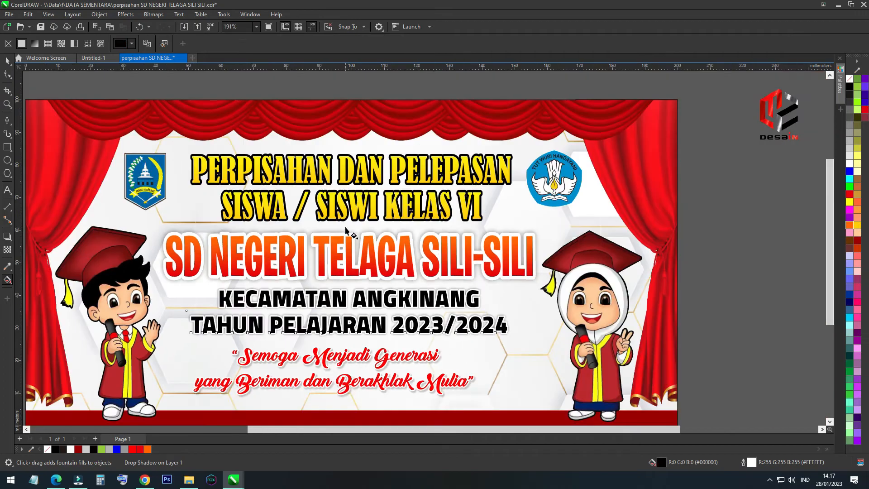
# - Recolour both lines of the title "PERPISAHAN DAN PELEPASAN SISWA / SISWI KELAS VI" solid blue with a white outline
pyautogui.click(362, 198)
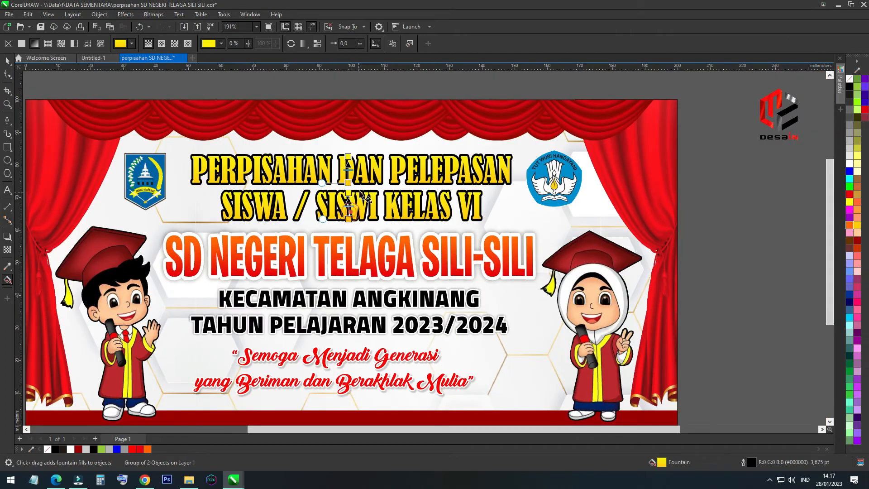
pyautogui.click(7, 63)
pyautogui.keyDown('ctrl'); pyautogui.click(369, 169); pyautogui.keyUp('ctrl')
pyautogui.click(850, 172)
pyautogui.keyDown('ctrl'); pyautogui.click(420, 209); pyautogui.keyUp('ctrl')
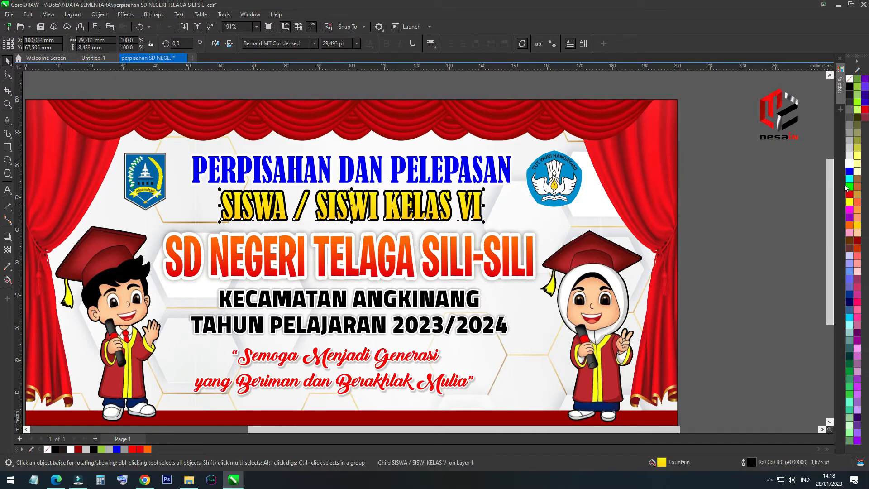
pyautogui.hotkey('ctrl', 'z')
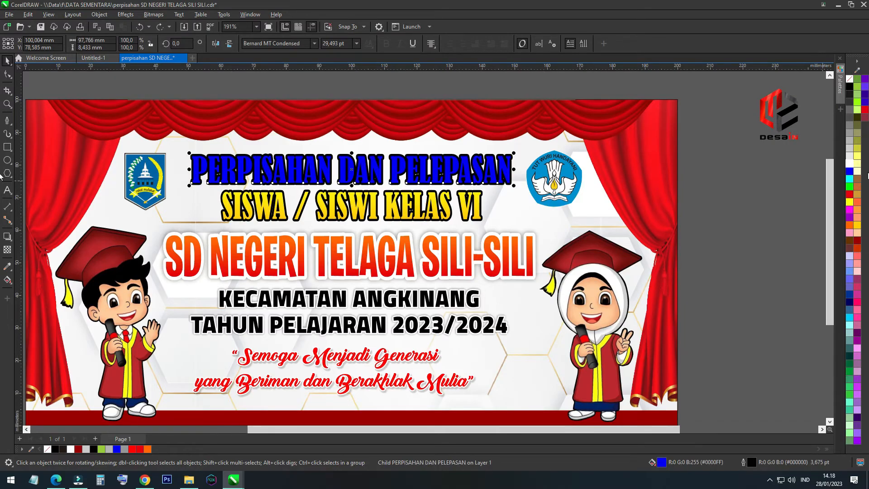
pyautogui.rightClick(850, 164)
pyautogui.keyDown('ctrl'); pyautogui.click(417, 202); pyautogui.keyUp('ctrl')
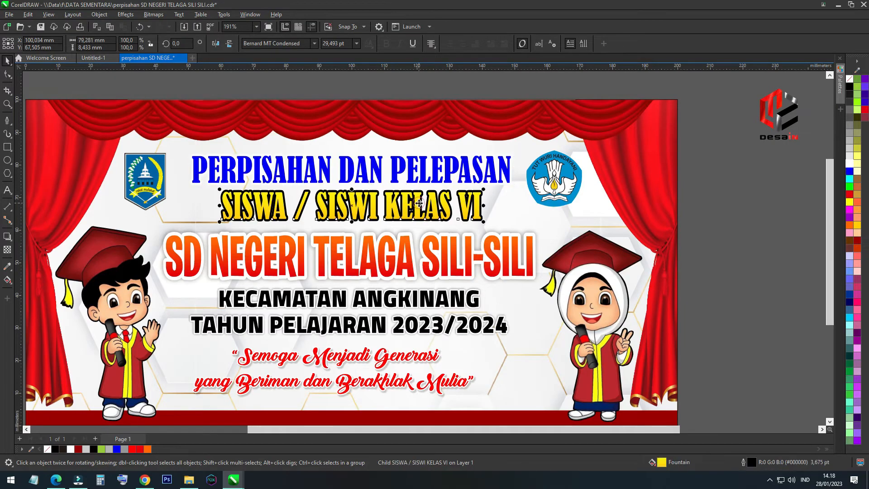
pyautogui.click(850, 171)
pyautogui.rightClick(850, 164)
# - Add a soft drop shadow to the two-line blue title
pyautogui.scroll(1, 313, 184)
pyautogui.click(328, 176)
pyautogui.click(7, 235)
pyautogui.moveTo(361, 190); pyautogui.dragTo(602, 190)
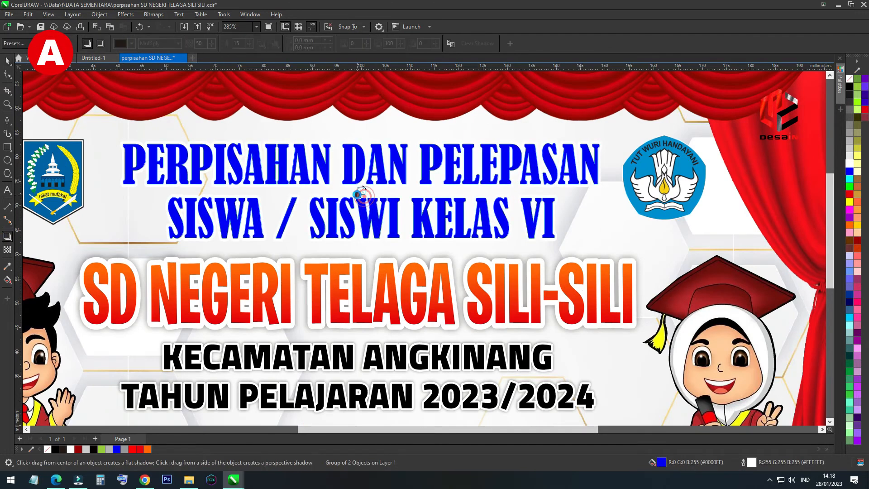
pyautogui.click(6, 63)
pyautogui.hotkey('shift', 'F4')
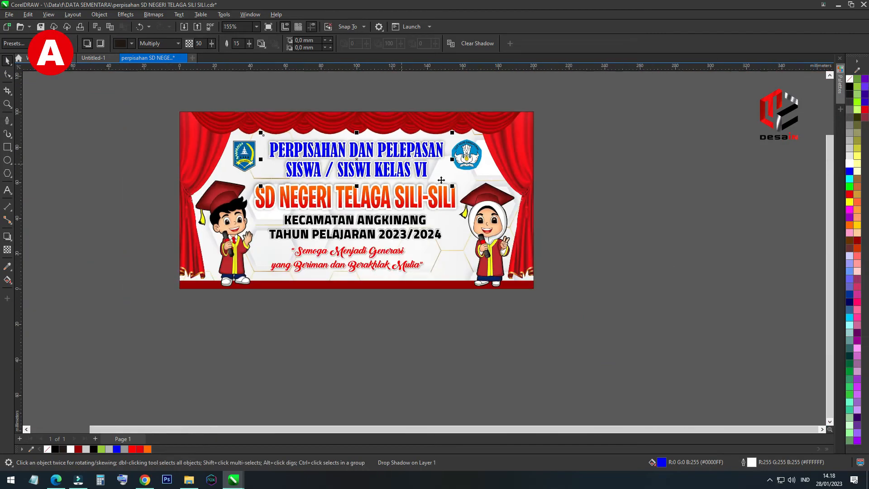
pyautogui.click(694, 268)
# - Set the white outline of the "KECAMATAN ANGKINANG TAHUN PELAJARAN 2023/2024" text to 4.0 pt
pyautogui.scroll(1, 347, 241)
pyautogui.click(355, 221)
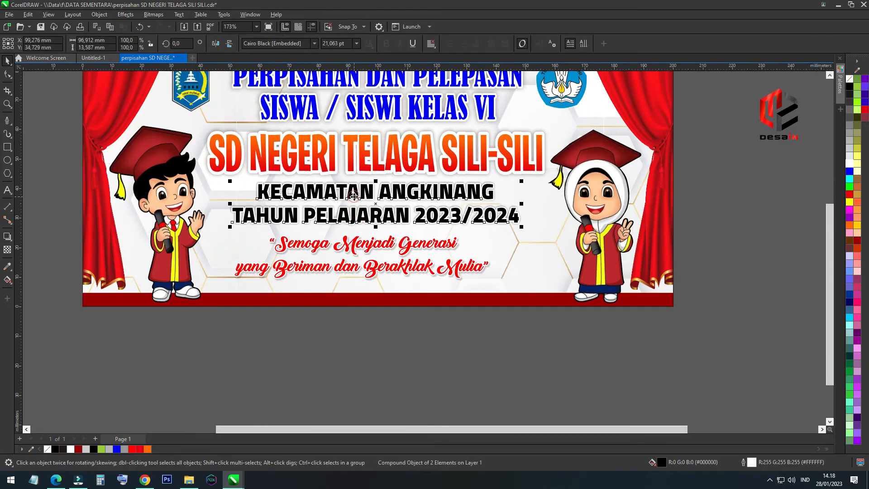
pyautogui.press('F12')
pyautogui.click(378, 205)
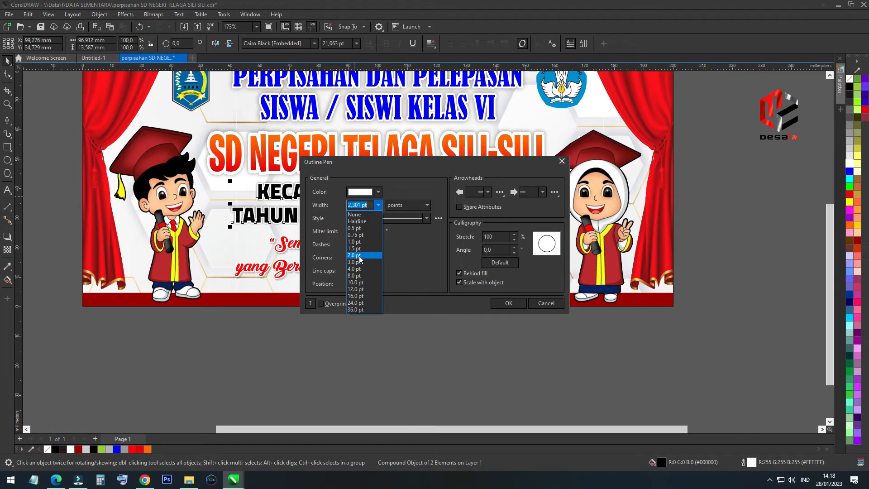
pyautogui.click(361, 265)
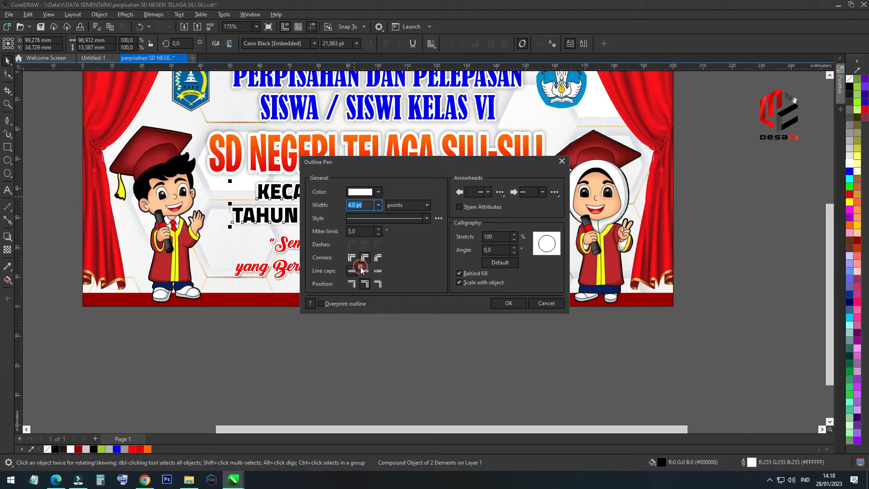
pyautogui.click(506, 303)
pyautogui.click(502, 361)
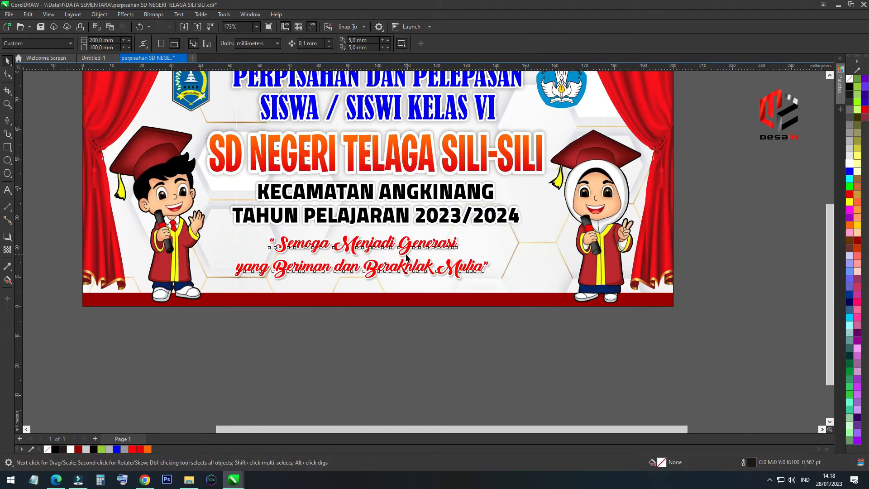
# - Set the white outline of the red script quote "Semoga Menjadi Generasi yang Beriman dan Berakhlak Mulia" to 4.0 pt
pyautogui.click(406, 258)
pyautogui.press('F12')
pyautogui.click(379, 205)
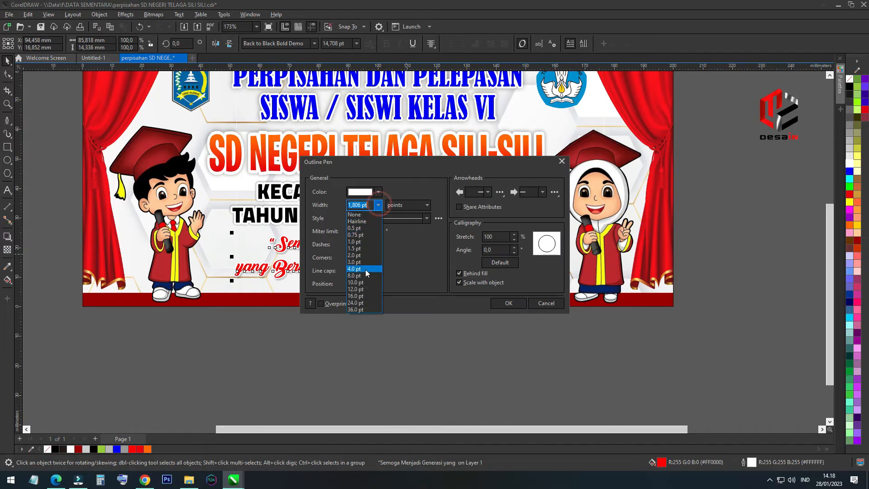
pyautogui.click(365, 270)
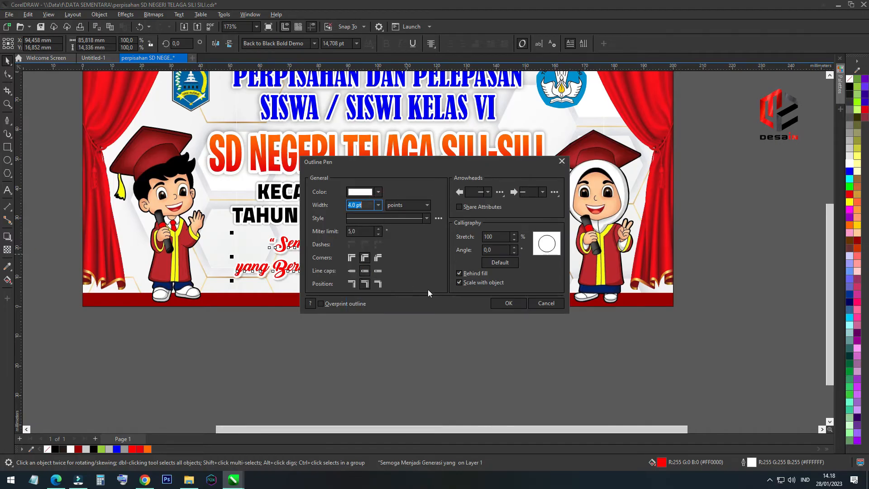
pyautogui.click(508, 303)
pyautogui.click(505, 332)
# - Align all the text lines on a common vertical axis and centre them horizontally on the banner
pyautogui.scroll(-2, 388, 359)
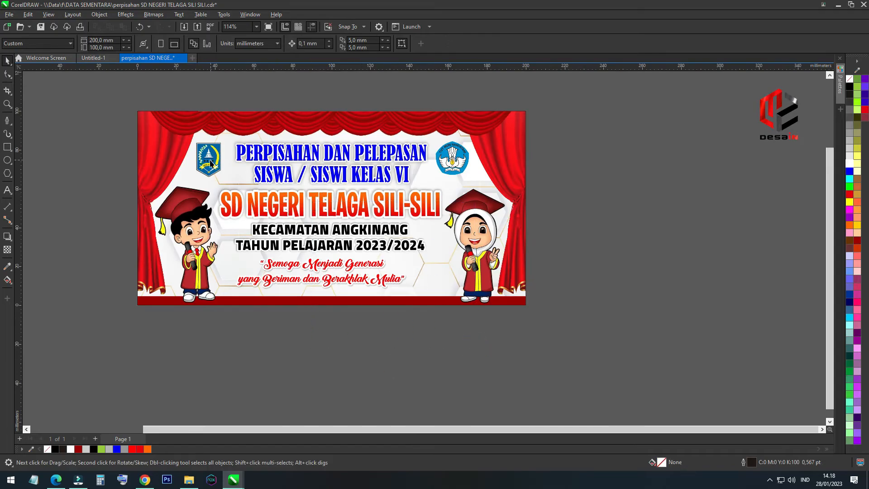
pyautogui.click(211, 162)
pyautogui.keyDown('shift'); pyautogui.click(441, 167); pyautogui.keyUp('shift')
pyautogui.moveTo(213, 91); pyautogui.dragTo(457, 335)
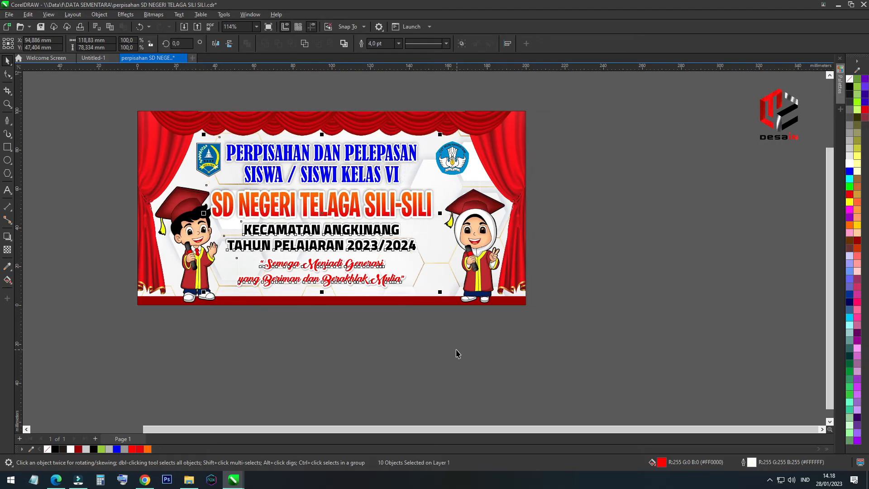
pyautogui.press('x')
pyautogui.hotkey('shift', 'Right')
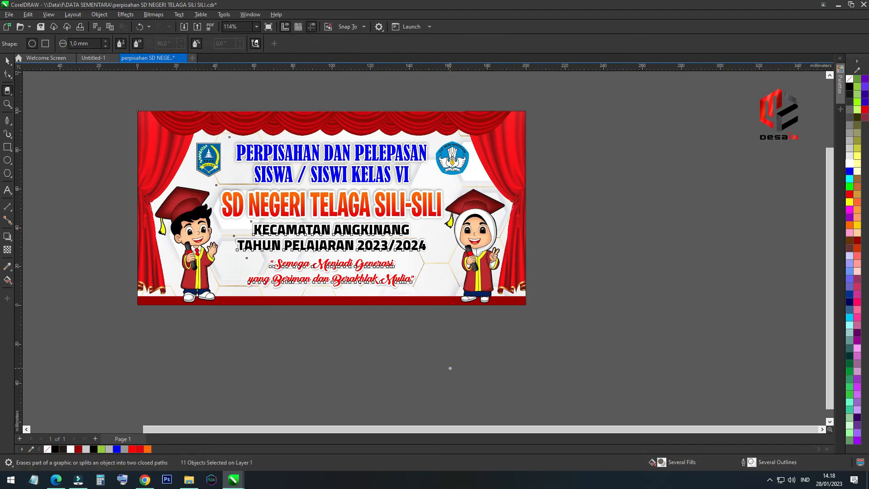
pyautogui.click(454, 367)
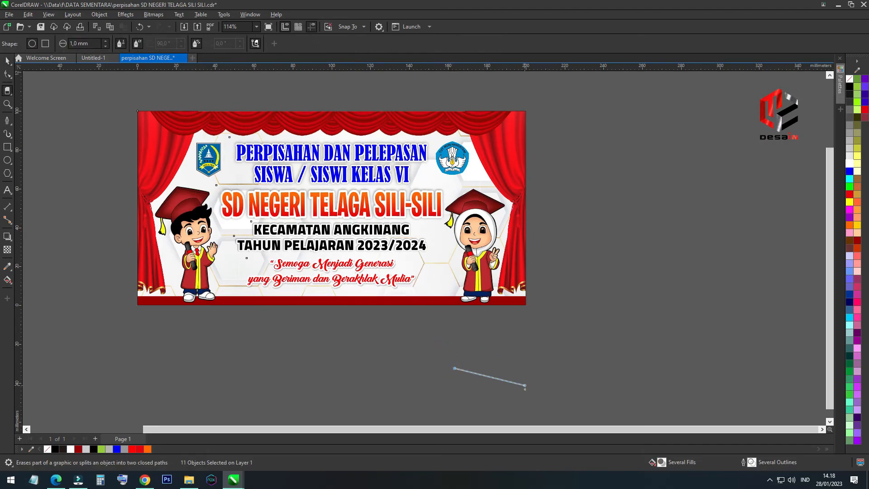
pyautogui.press('space')
# - Reselect all the text lines and make the block slightly narrower from its right side
pyautogui.moveTo(458, 336); pyautogui.dragTo(202, 128)
pyautogui.scroll(1, 352, 167)
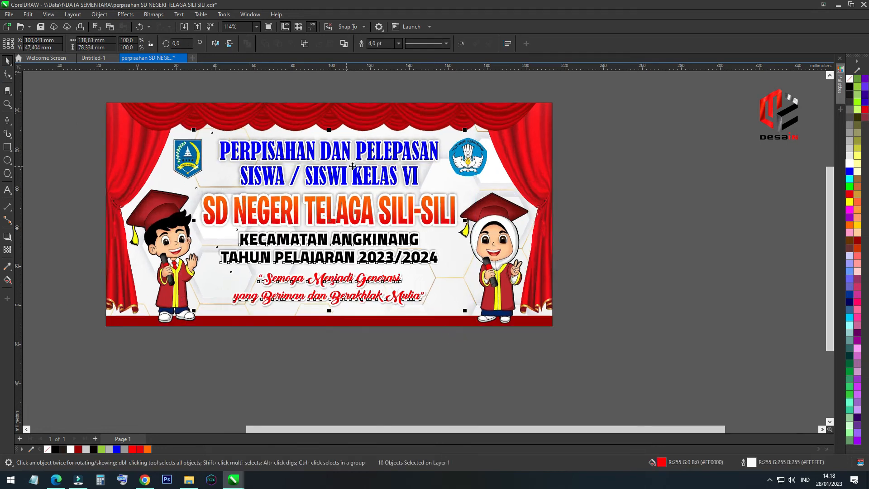
pyautogui.scroll(2, 353, 166)
pyautogui.moveTo(517, 248); pyautogui.dragTo(514, 248)
pyautogui.click(740, 262)
pyautogui.scroll(-1, 304, 200)
pyautogui.scroll(-1, 329, 196)
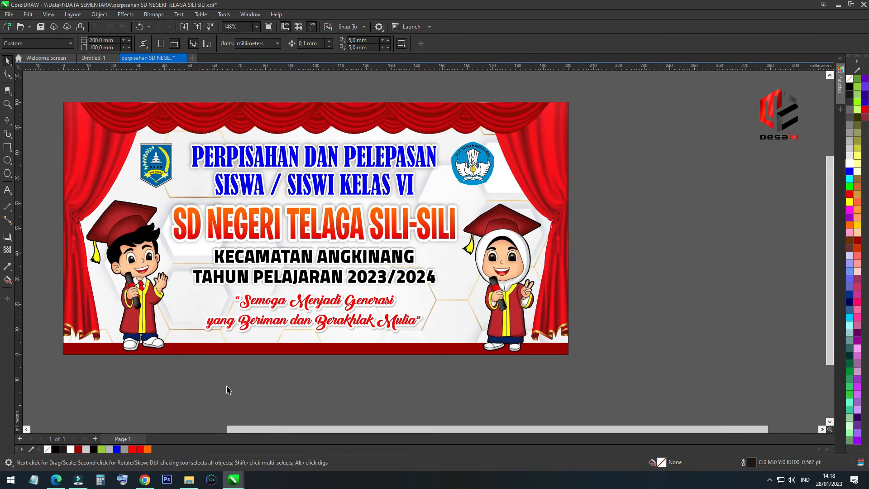
# - Enter the background frame's contents and apply a horizontal fountain fill along the dark red strip at the banner's base
pyautogui.click(260, 345)
pyautogui.doubleClick(269, 348)
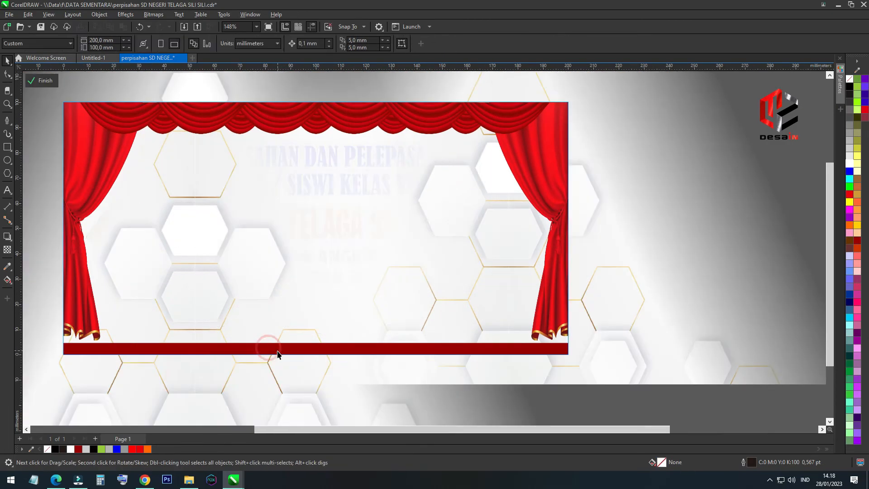
pyautogui.click(280, 350)
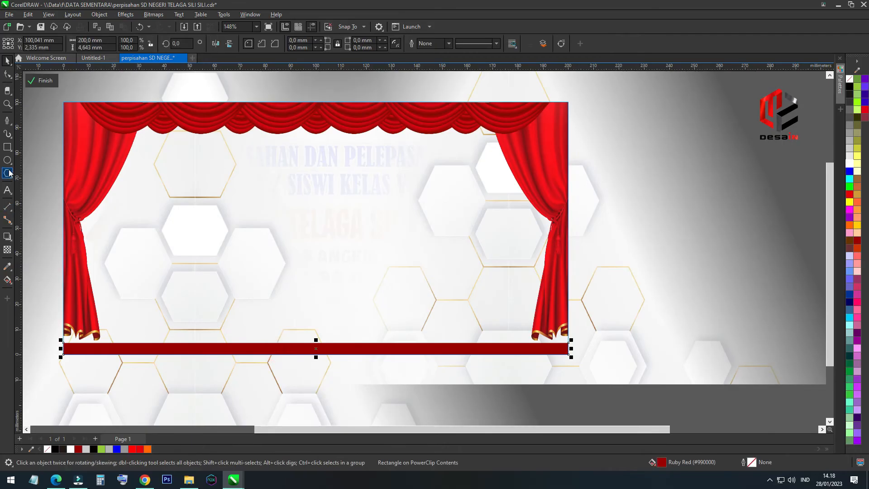
pyautogui.click(7, 280)
pyautogui.moveTo(365, 349); pyautogui.dragTo(123, 348)
pyautogui.moveTo(364, 344); pyautogui.dragTo(528, 343)
# - Place a red colour node midway along the strip's gradient, recolour its white end dark red and finish editing the frame
pyautogui.moveTo(426, 343); pyautogui.dragTo(340, 344)
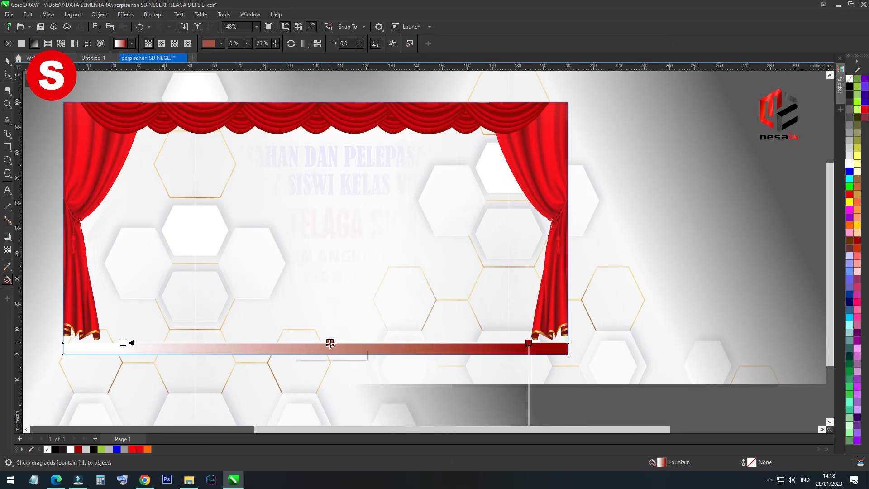
pyautogui.click(849, 195)
pyautogui.click(122, 343)
pyautogui.click(78, 448)
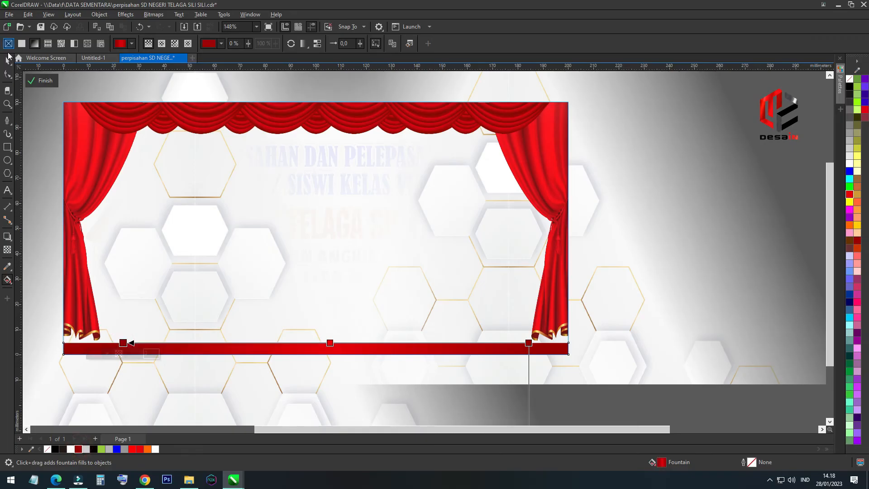
pyautogui.click(7, 58)
pyautogui.click(368, 281)
# - Select all of the banner's elements and group them
pyautogui.scroll(-3, 368, 282)
pyautogui.click(705, 254)
pyautogui.click(786, 254)
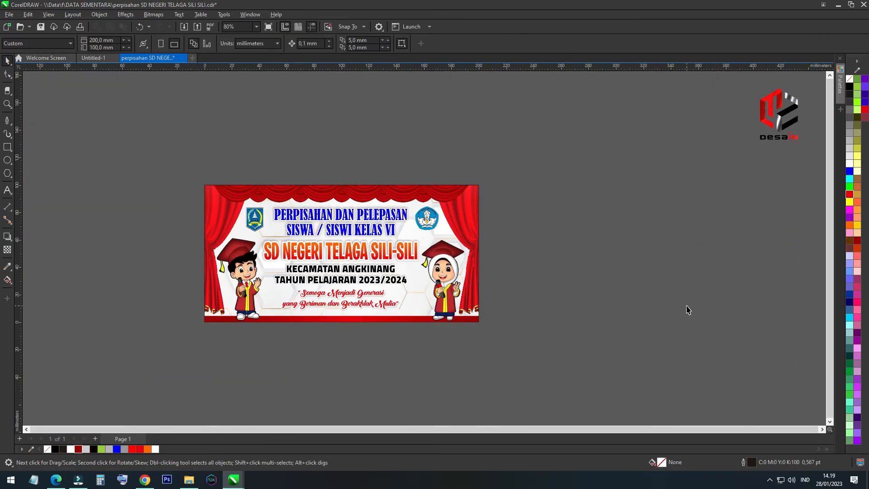
pyautogui.scroll(1, 370, 276)
pyautogui.moveTo(589, 369); pyautogui.dragTo(103, 147)
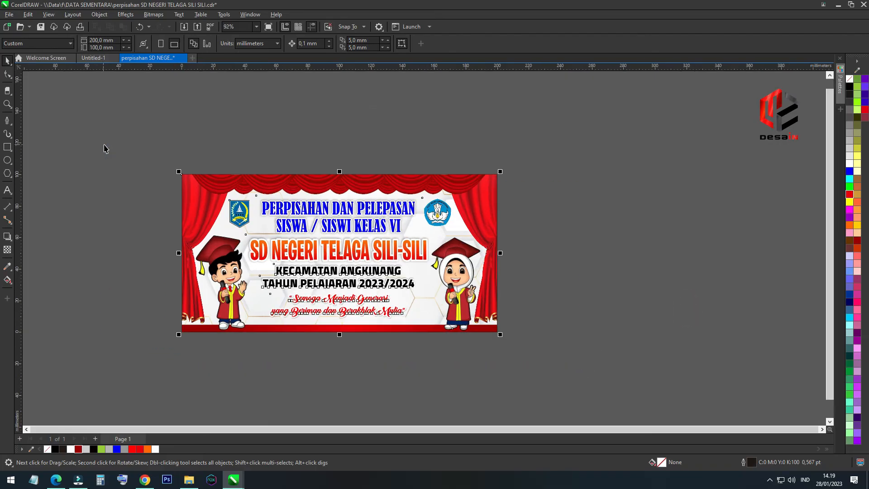
pyautogui.click(462, 43)
pyautogui.scroll(4, 351, 206)
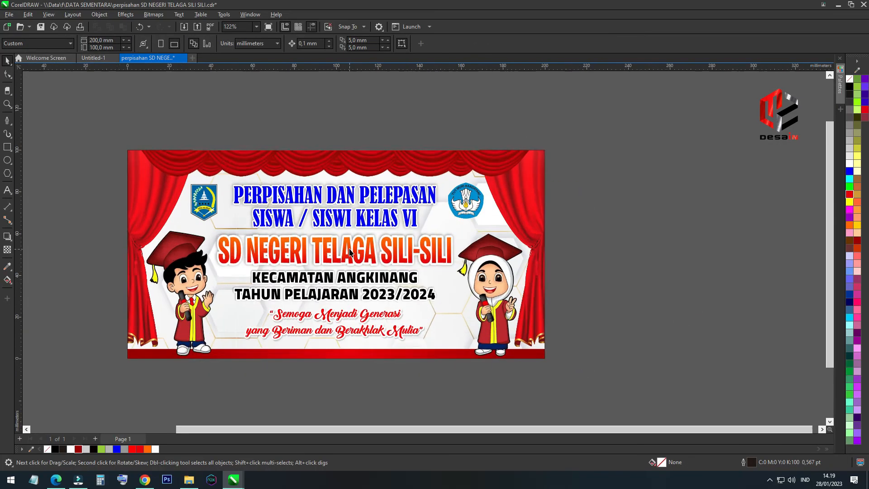
# - Apply a vertical fountain fill from blue down to navy to the title line "SISWA / SISWI KELAS VI"
pyautogui.keyDown('ctrl'); pyautogui.click(351, 206); pyautogui.keyUp('ctrl')
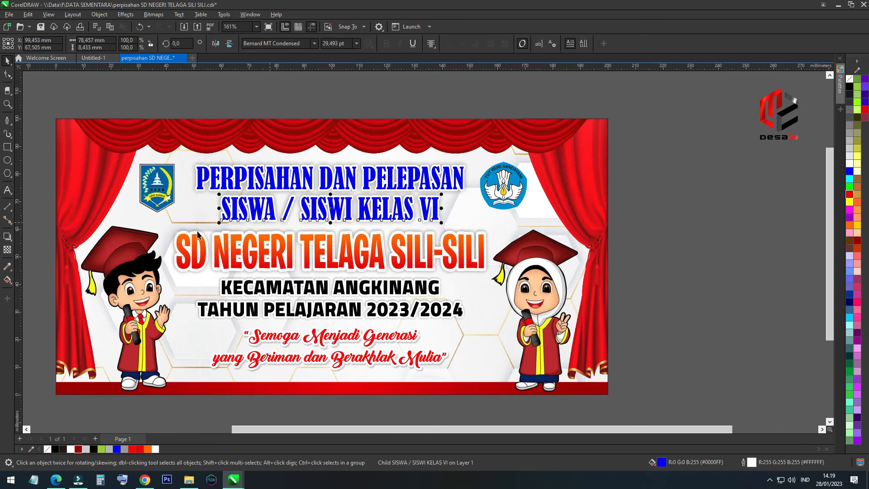
pyautogui.click(7, 279)
pyautogui.scroll(2, 335, 212)
pyautogui.moveTo(355, 196); pyautogui.dragTo(354, 225)
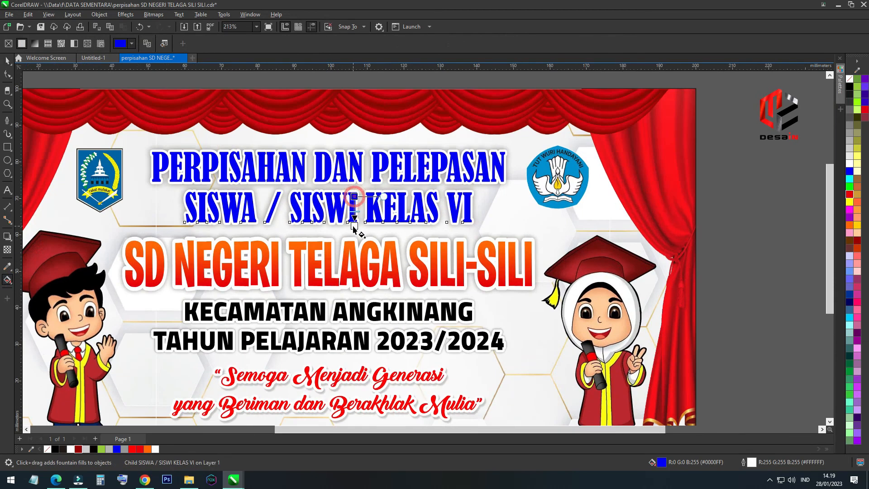
pyautogui.click(849, 302)
# - Give the title line "PERPISAHAN DAN PELEPASAN" the same vertical blue-to-navy gradient and fit the whole banner in view
pyautogui.keyDown('ctrl'); pyautogui.click(444, 162); pyautogui.keyUp('ctrl')
pyautogui.moveTo(443, 153); pyautogui.dragTo(442, 182)
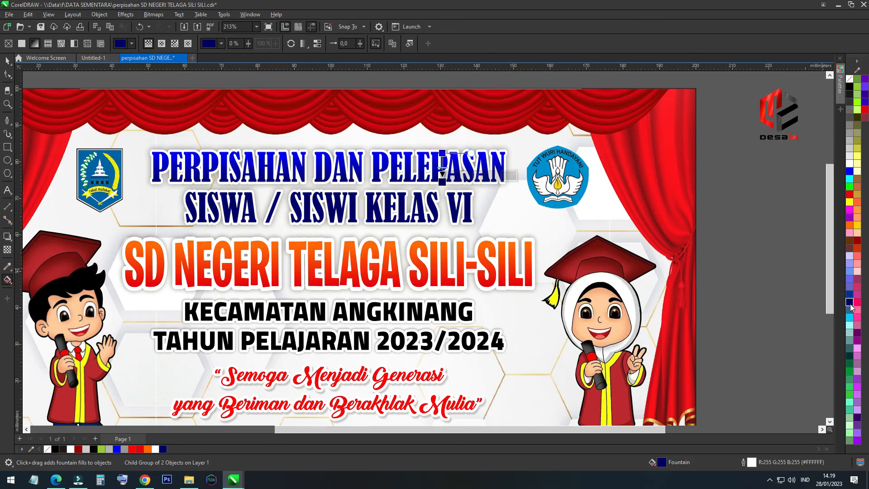
pyautogui.click(777, 312)
pyautogui.click(8, 64)
pyautogui.scroll(-5, 614, 255)
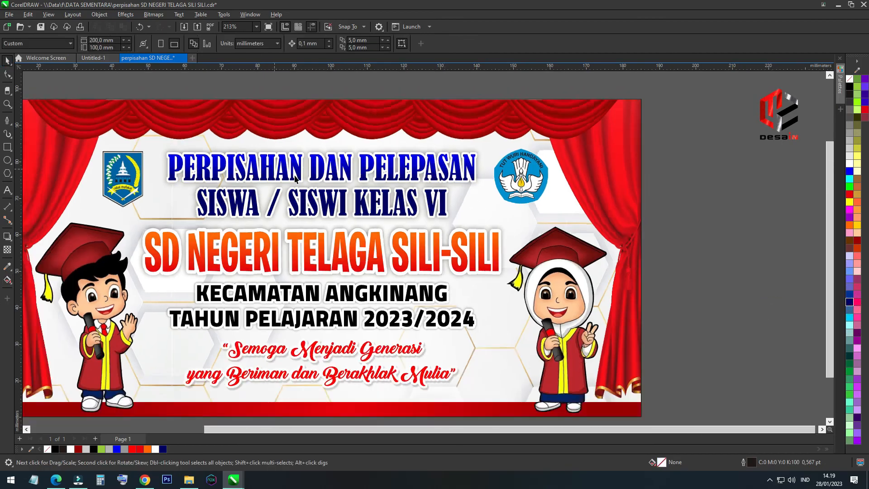
pyautogui.hotkey('shift', 'F4')
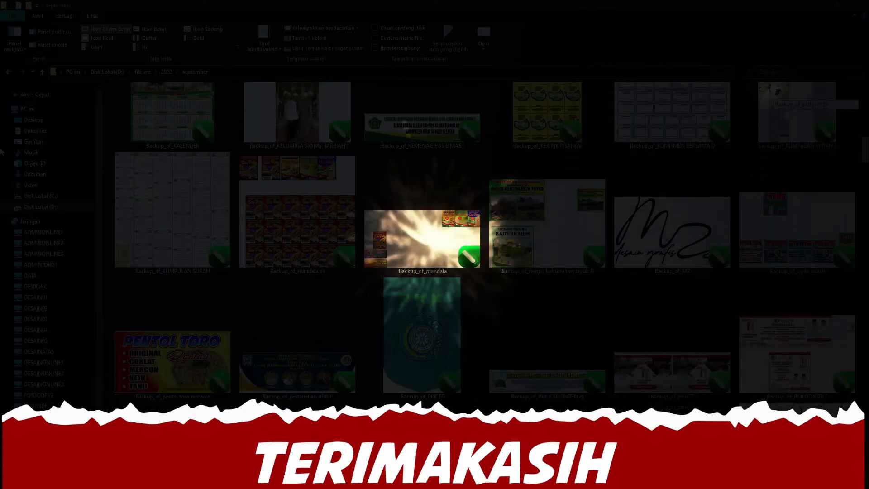